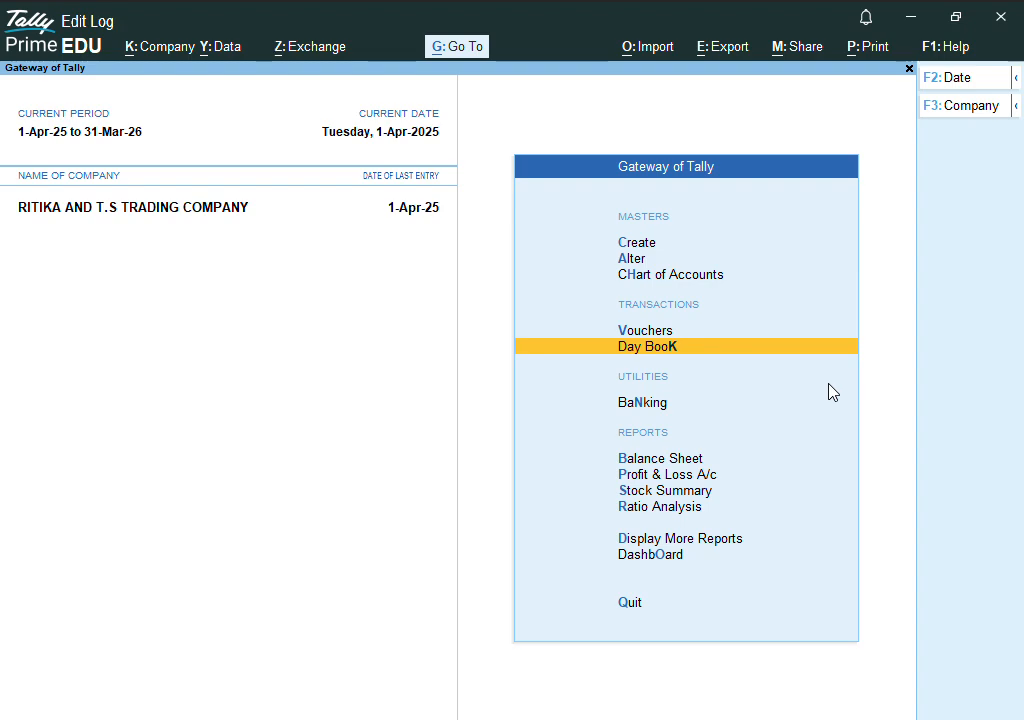
Step: Open the form for creating a new company
key("Escape")
key("n")
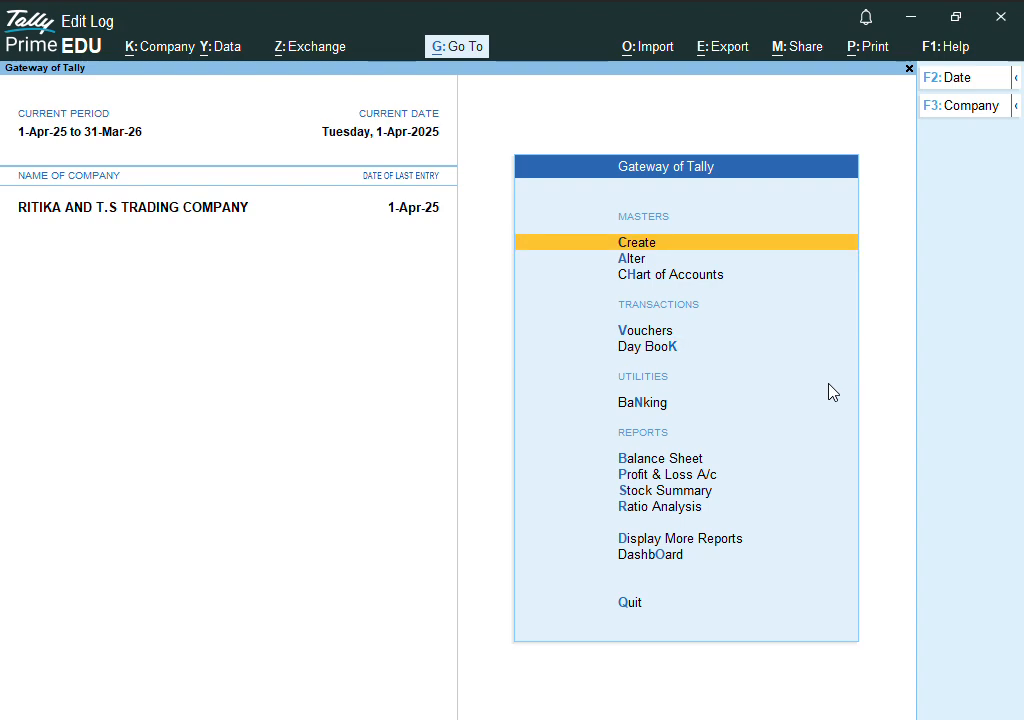
key("Return")
key("Up")
key("Up")
key("Return")
key("Up")
key("Up")
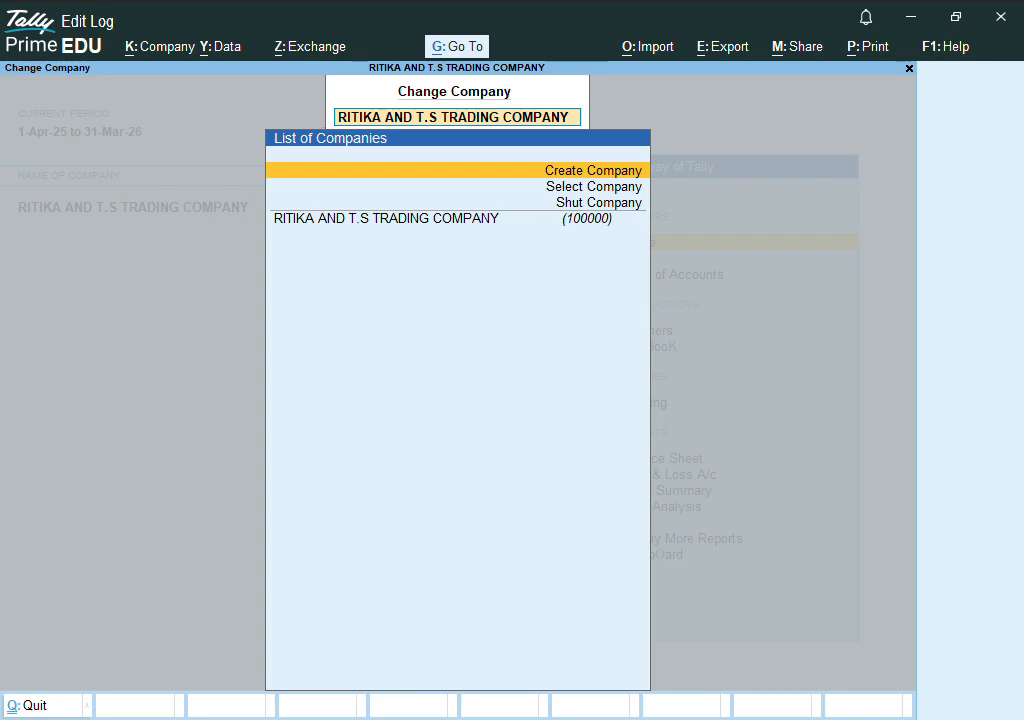
key("Return")
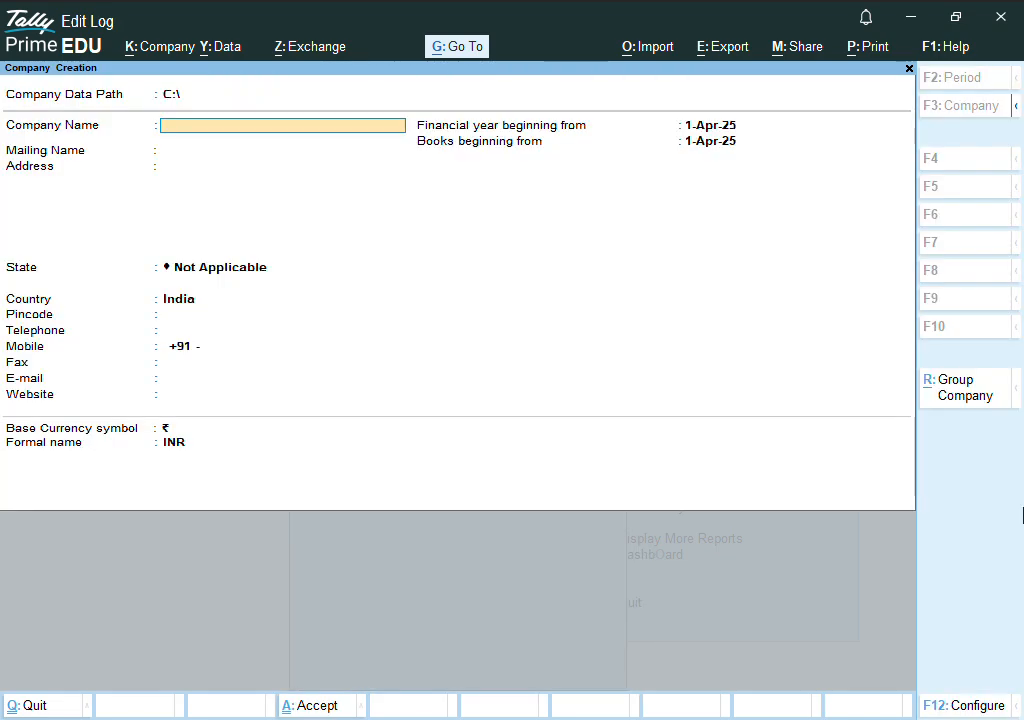
Step: Name the new company Harkesh Trading Company 456 and use the same text as its mailing name
key("Return")
key("Return")
type("Harkesh Trading Company")
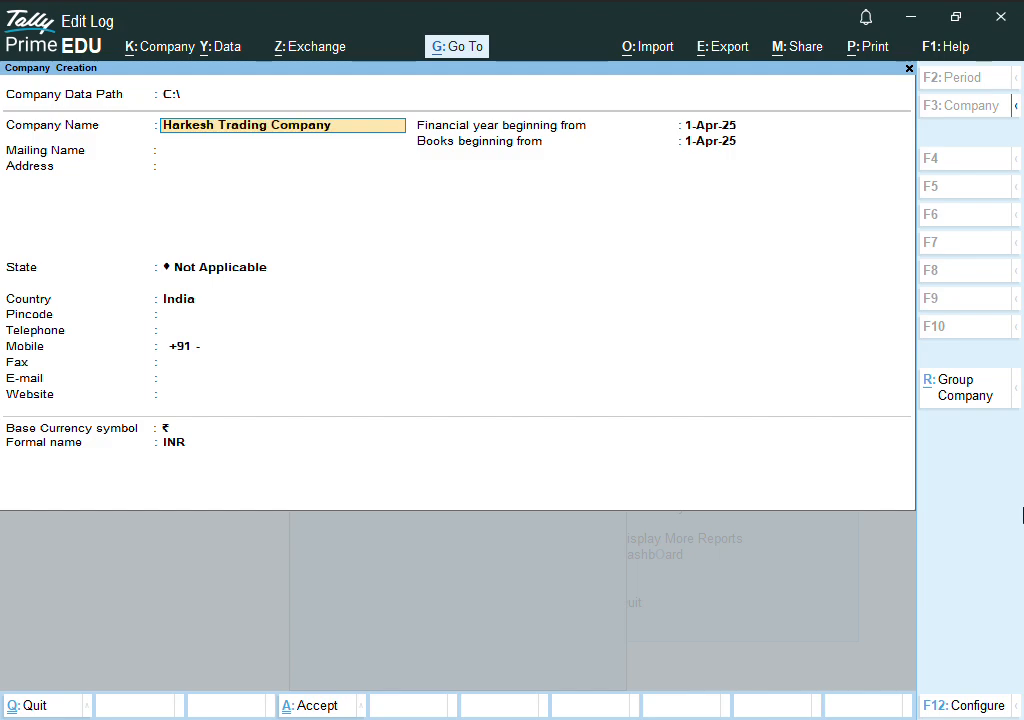
type(" 456")
key("Return")
key("Return")
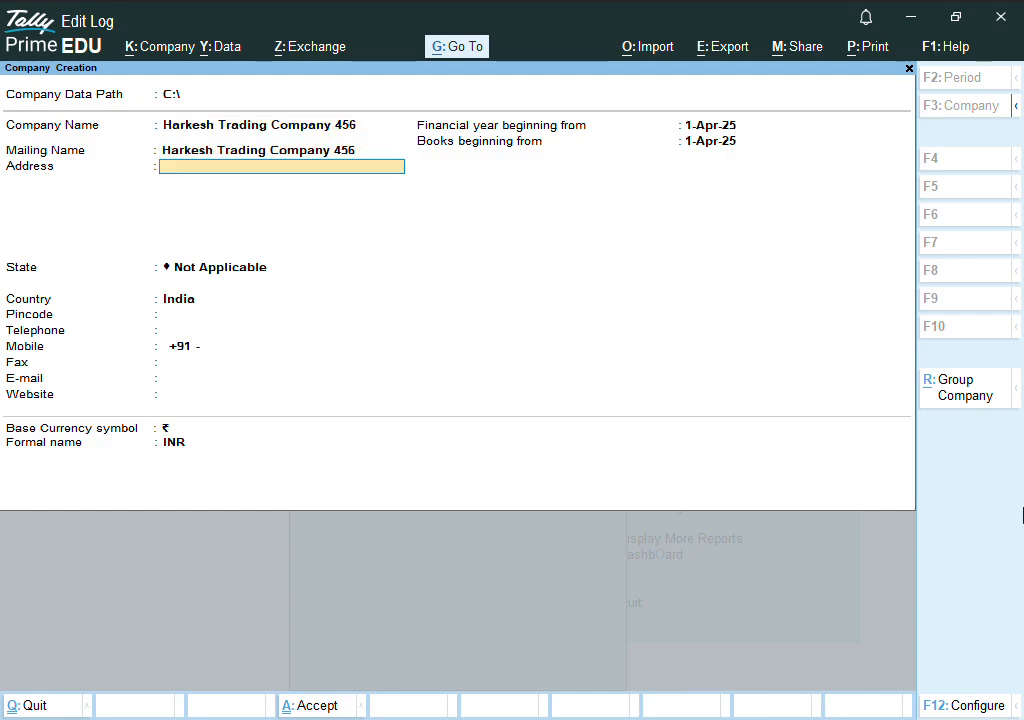
Step: Set the company's address to Dausa and its state to Rajasthan, and create the company with the remaining defaults
type("Dausa")
key("Return")
key("Return")
type("raj")
key("Return")
key("Return")
key("Return")
key("Return")
key("Return")
key("Return")
key("Return")
key("Return")
key("Return")
key("Return")
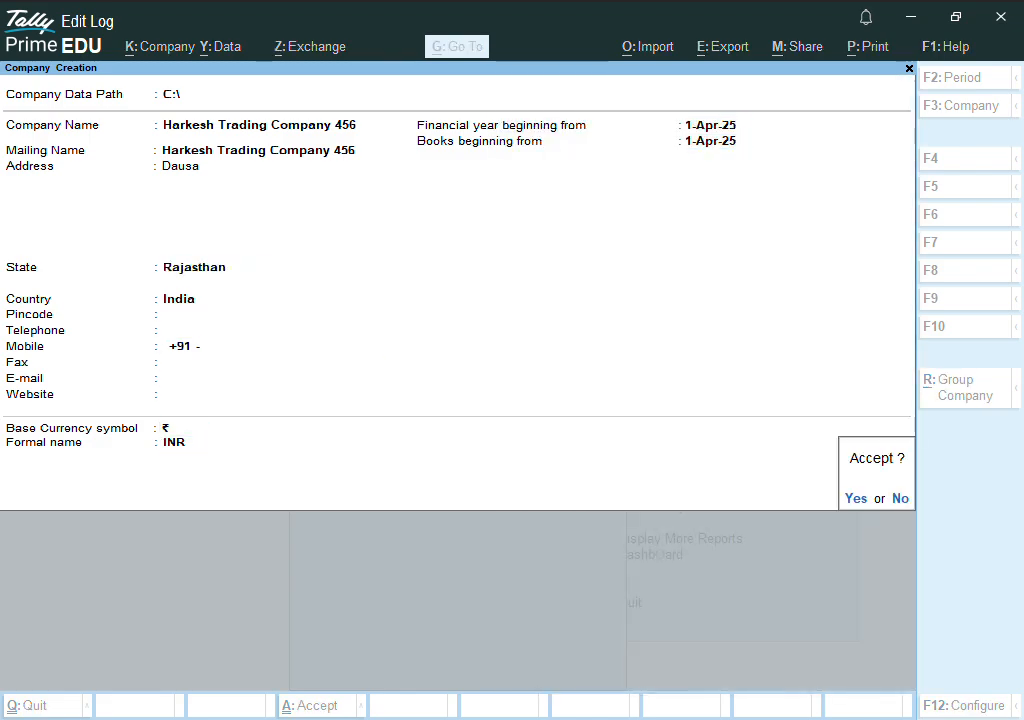
key("Return")
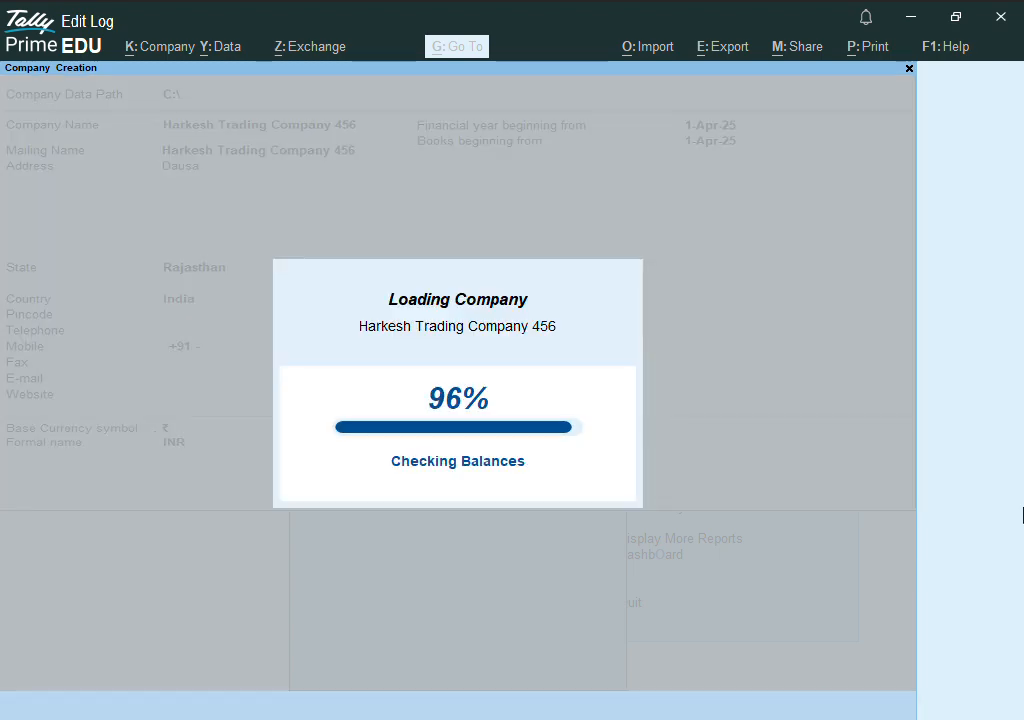
Step: Disable Goods and Services Tax (GST) for the new company, keep the other features at their defaults and save them
key("Return")
key("Return")
key("Return")
key("Return")
key("Return")
key("Return")
key("Return")
key("Return")
key("Return")
key("Return")
key("Return")
key("Return")
key("Return")
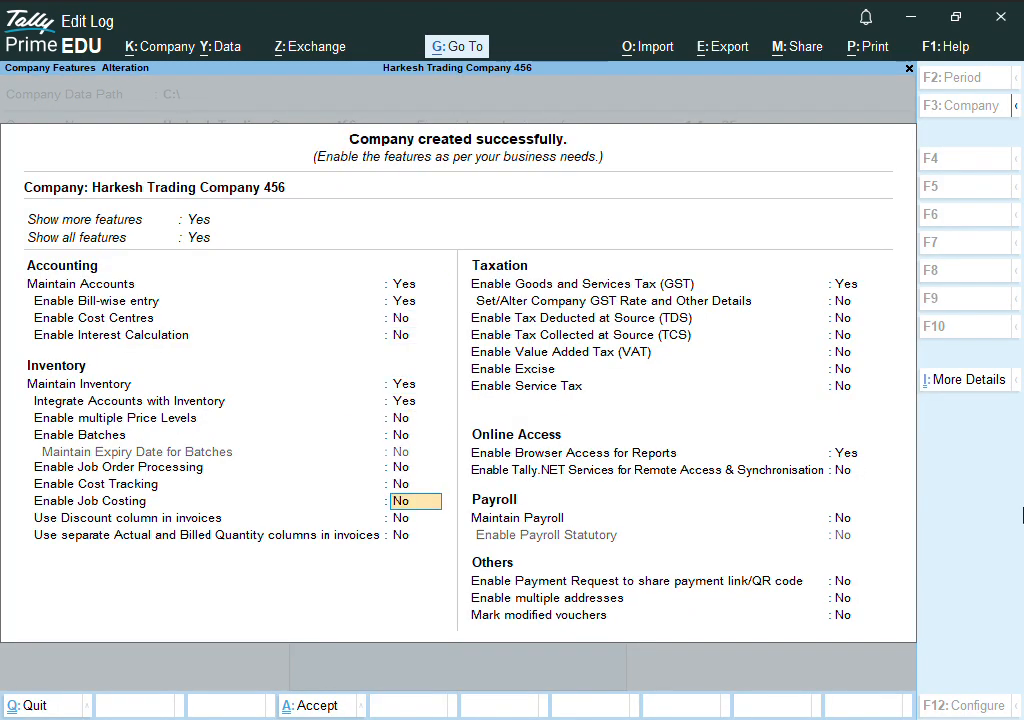
type("n")
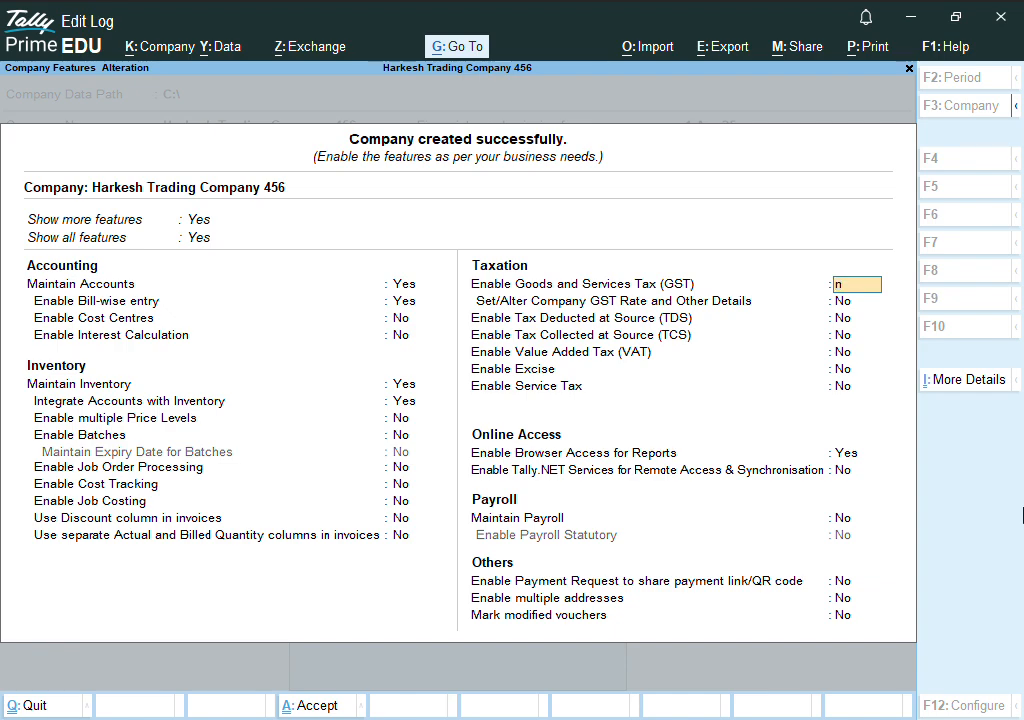
key("Return")
key("Return")
key("Return")
key("Return")
key("Return")
key("Return")
key("Return")
key("Return")
key("Return")
key("Return")
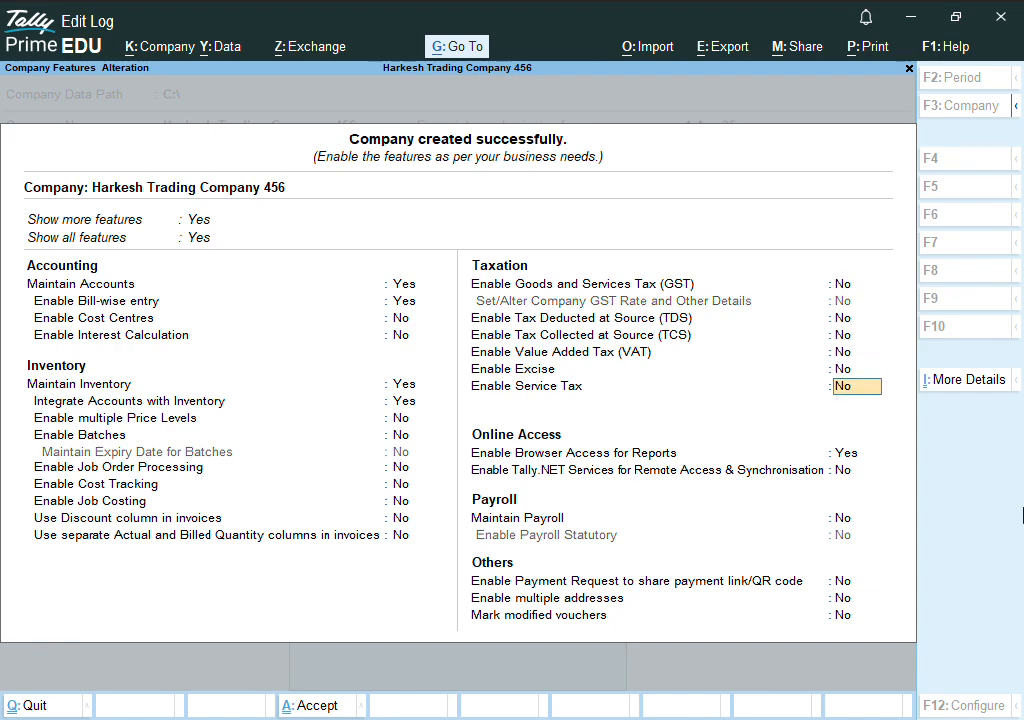
key("Return")
key("Return")
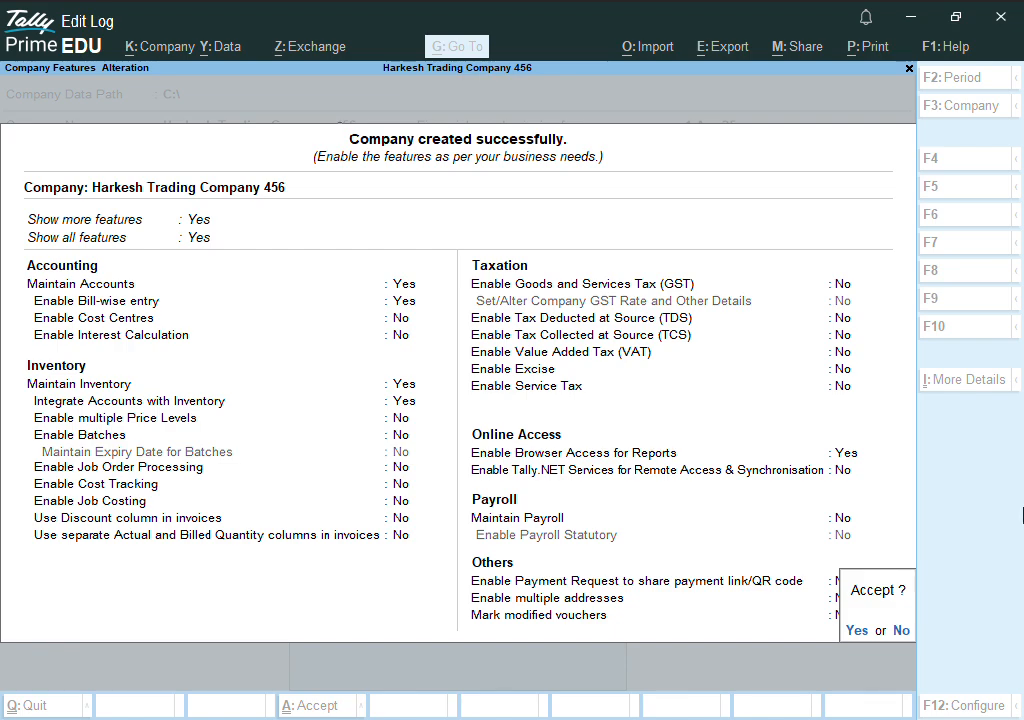
key("Return")
key("Escape")
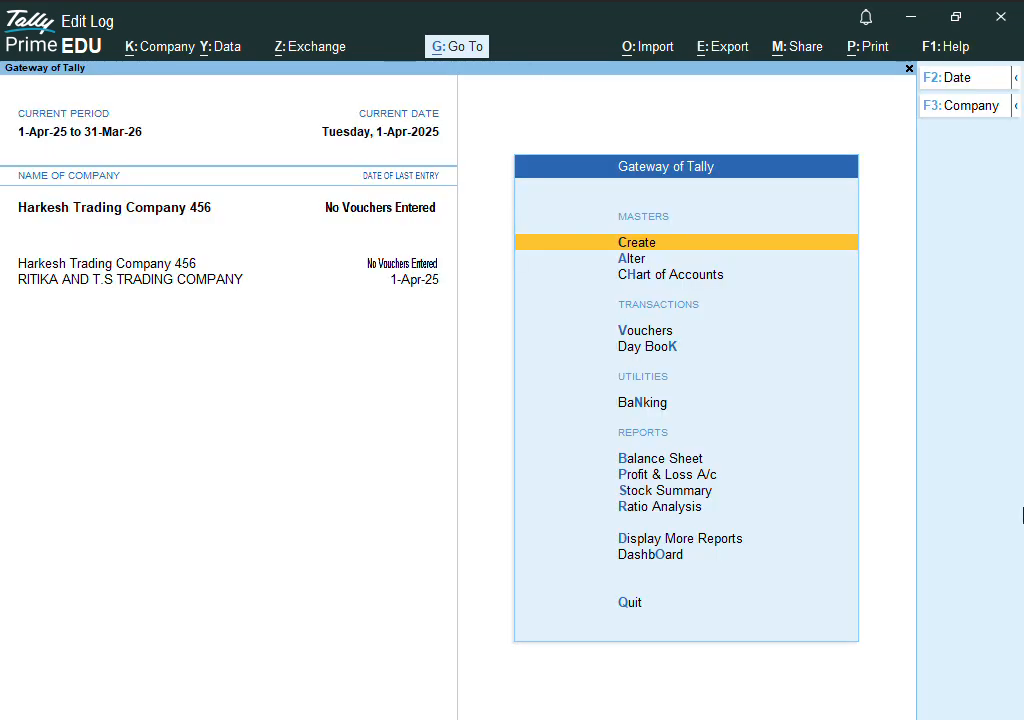
Step: Begin a new sales voucher for Harkesh Trading Company 456
key("Down")
key("Down")
key("Down")
key("Return")
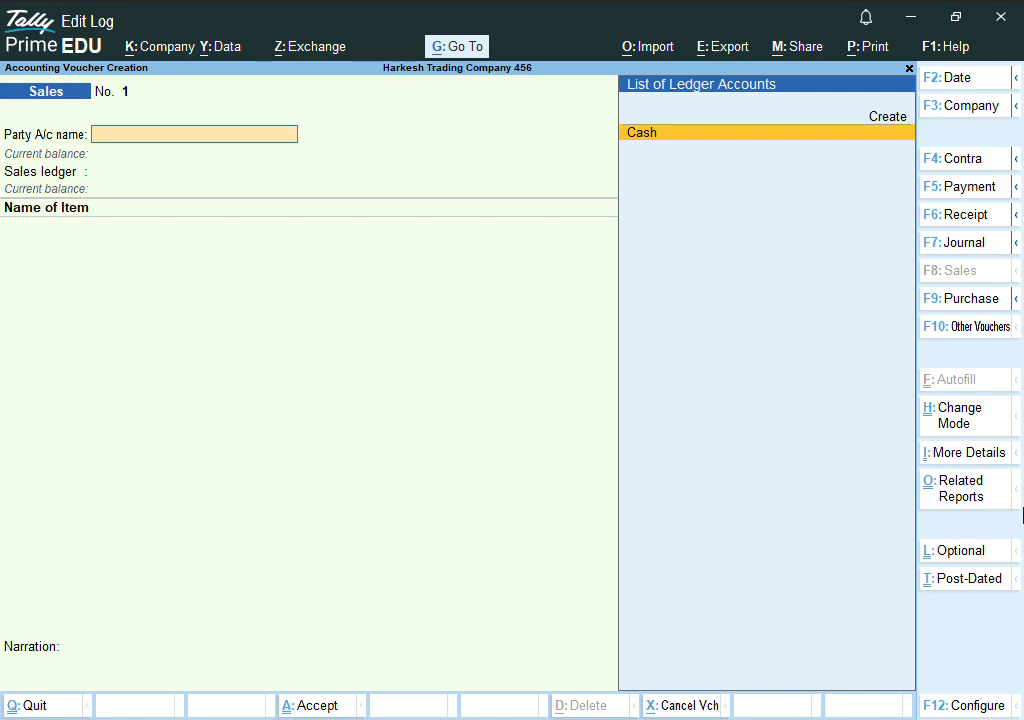
Step: Start a party ledger named P K Trading Company under Sundry Debtors with bill-by-bill balances maintained
key("alt+c")
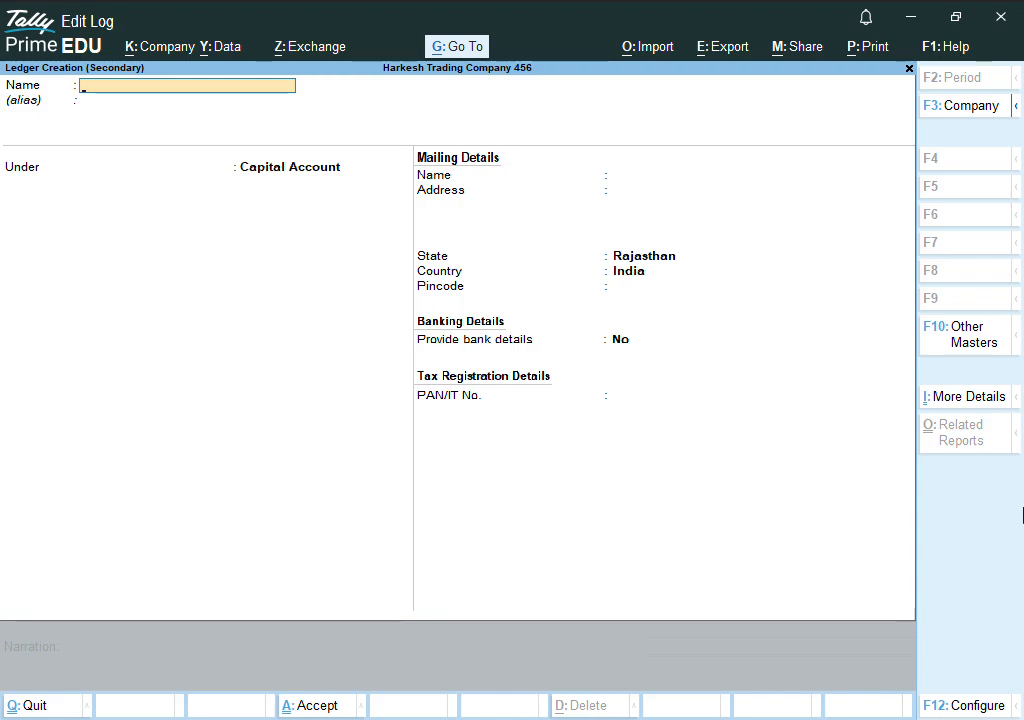
type("P K Trading Company")
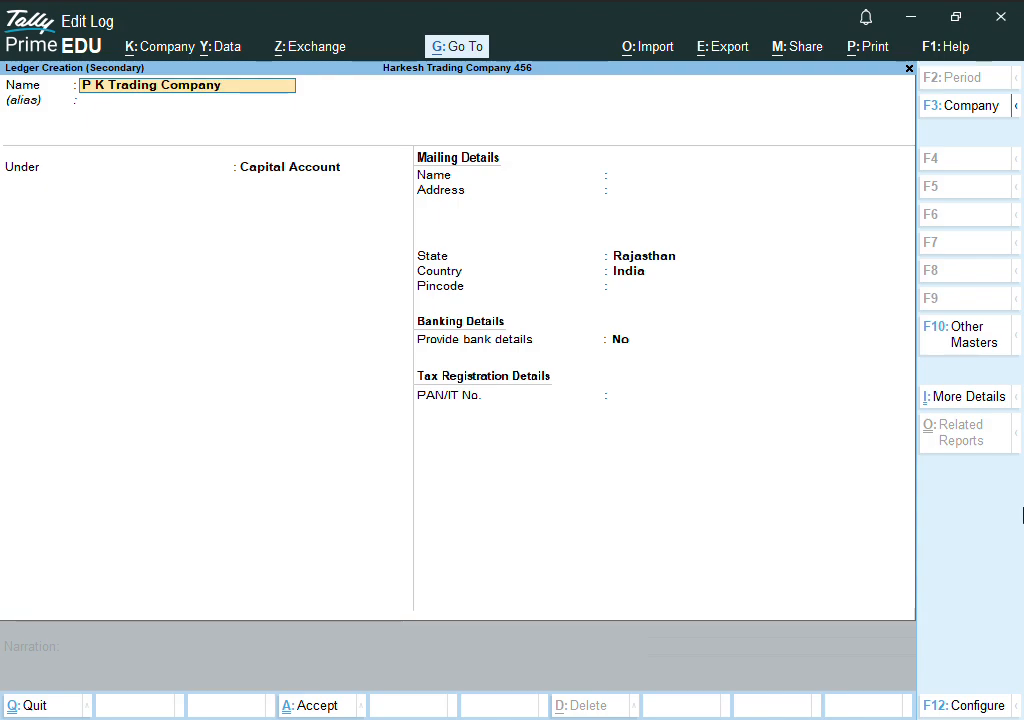
key("Return")
type("Su")
key("Down")
key("Down")
key("Return")
key("Return")
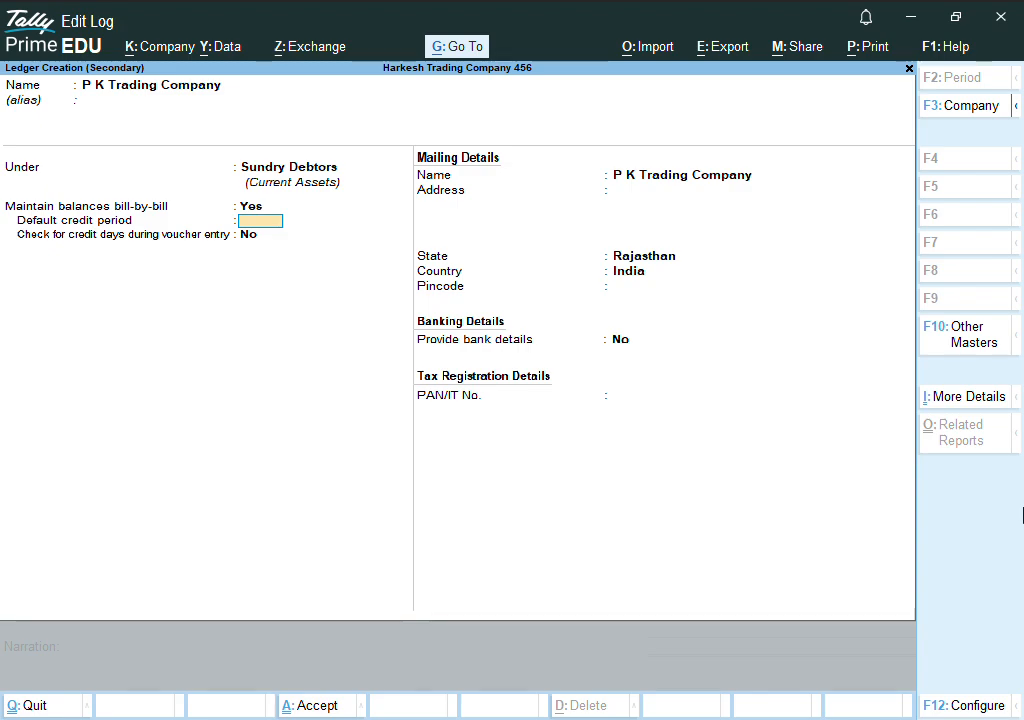
Step: Enable Provide Credit Limits in the ledger configuration and save the configuration
key("F12")
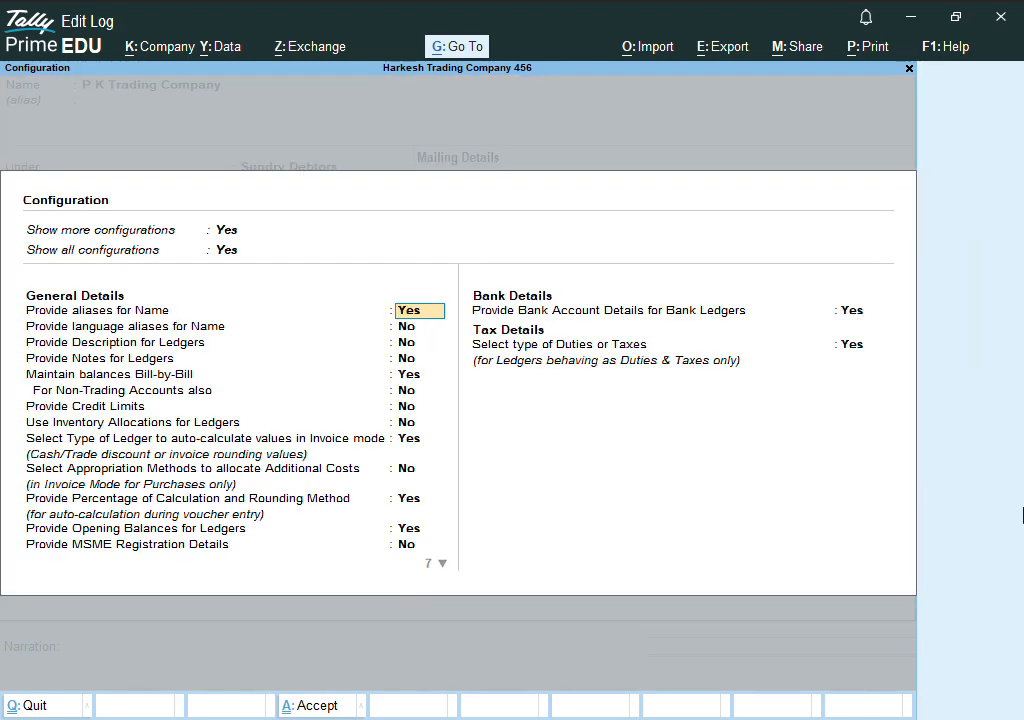
key("Down")
key("Down")
key("Down")
key("Down")
key("Down")
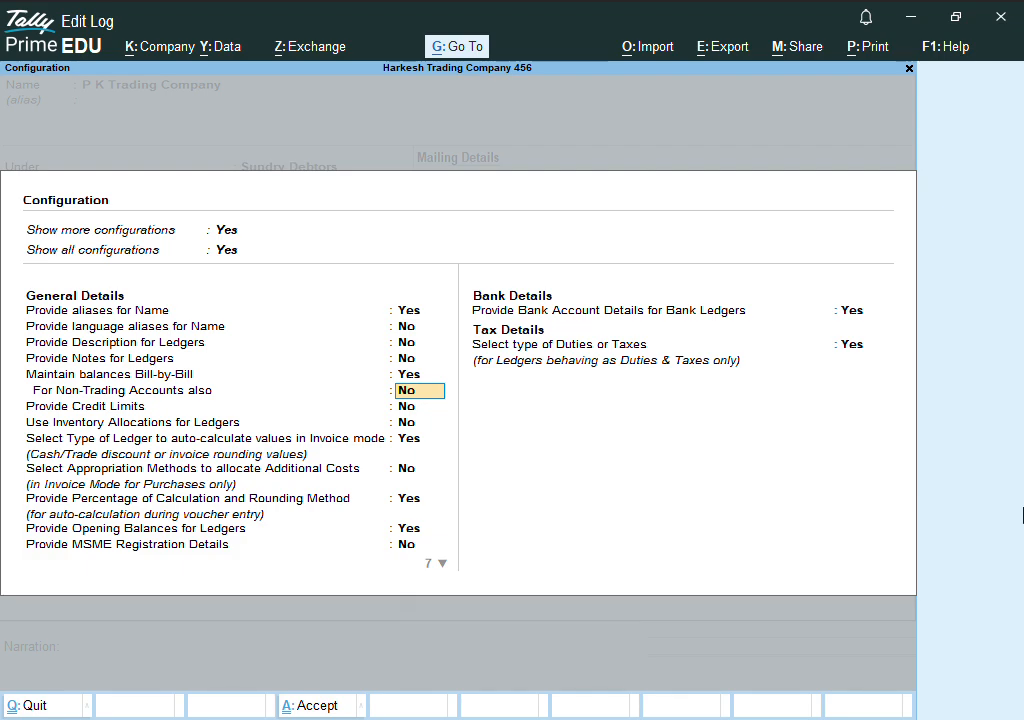
key("Down")
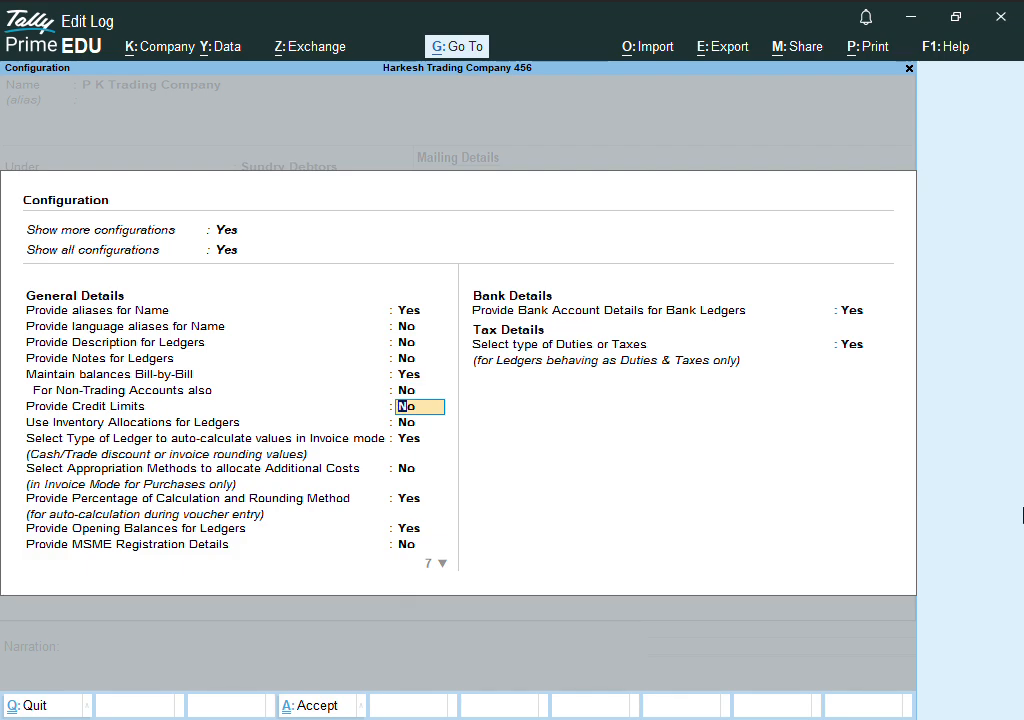
type("y")
key("Return")
key("Return")
key("Return")
key("Return")
key("Return")
key("Return")
key("Return")
key("Return")
key("Return")
key("Return")
key("Return")
key("Return")
key("Return")
key("Return")
key("Return")
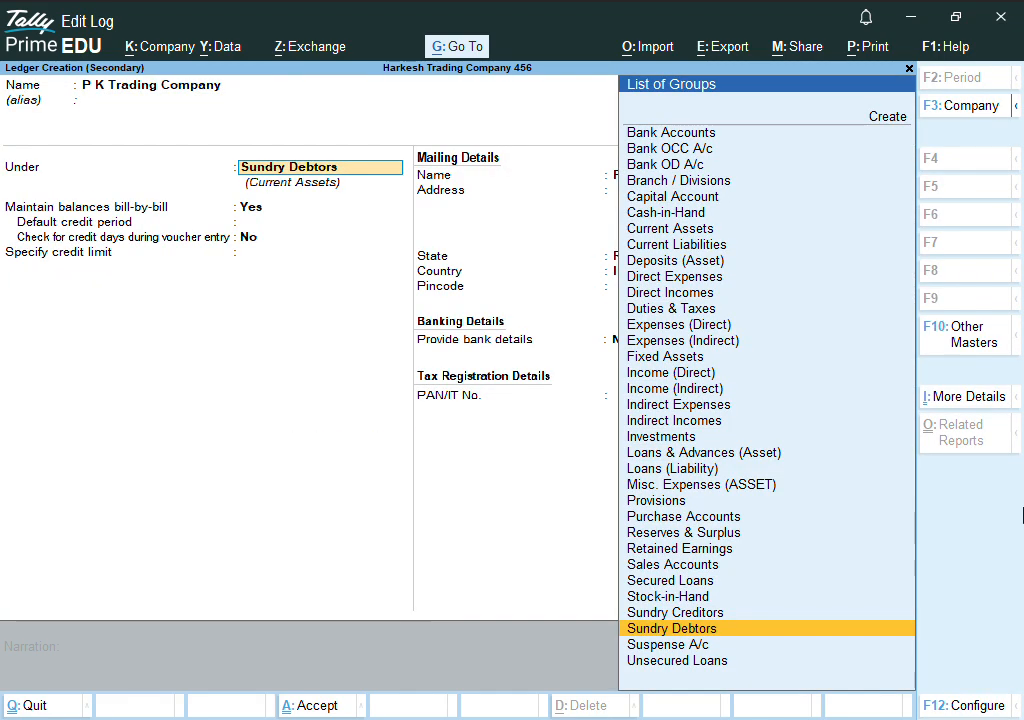
Step: Set the P K Trading Company ledger's credit limit to 15000 and allow overriding it using post-dated transactions
key("Return")
key("Return")
key("Return")
key("Return")
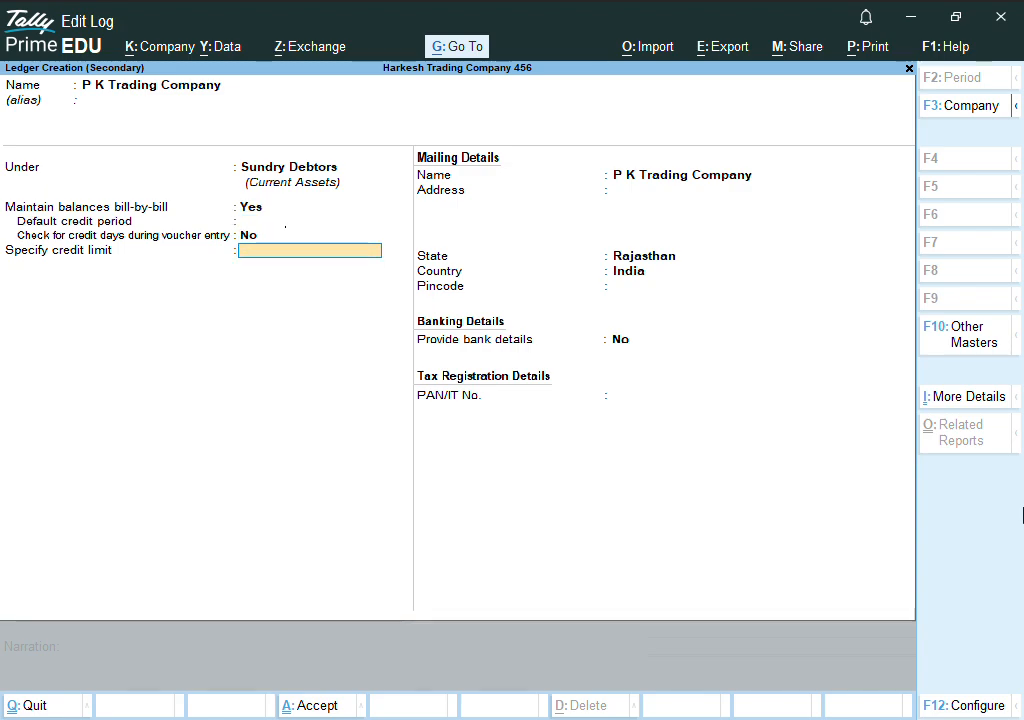
type("15000")
key("Return")
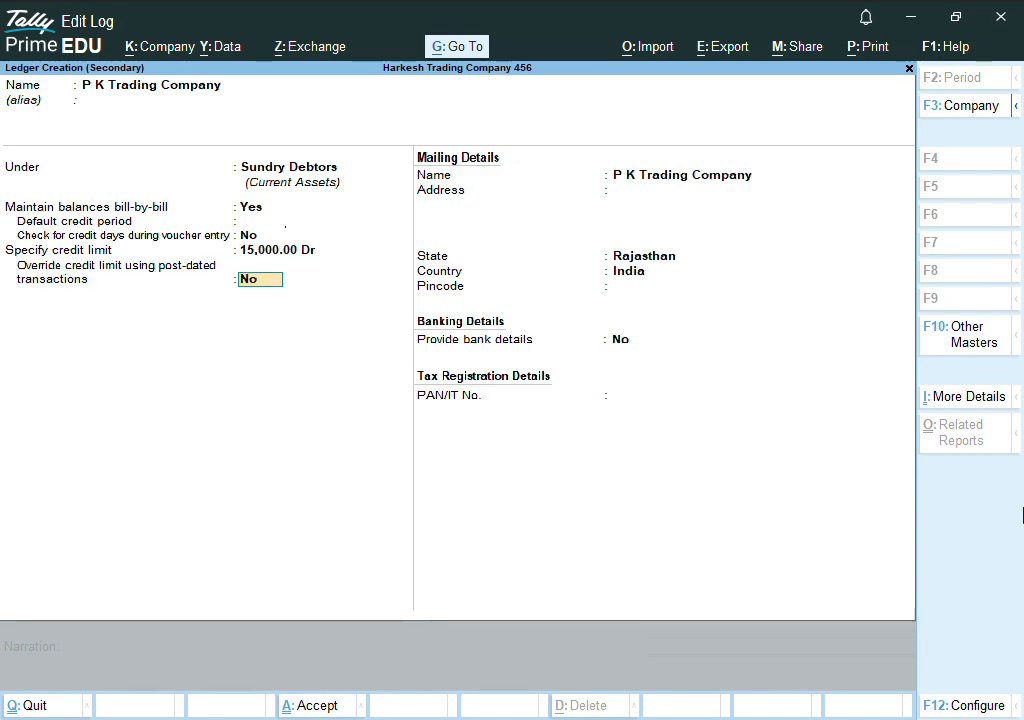
key("Return")
key("BackSpace")
key("y")
key("Return")
key("Return")
key("BackSpace")
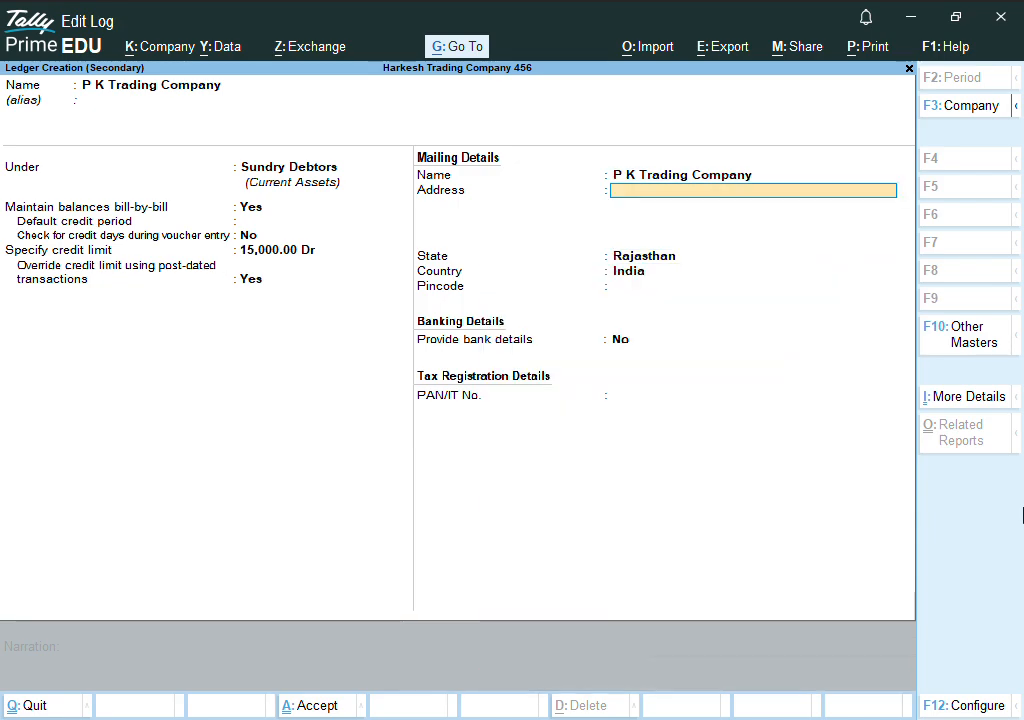
Step: Enter Dausa as the party ledger's address and save the ledger with the remaining defaults
type("Dausa")
key("Return")
key("Return")
key("Return")
key("Return")
key("Return")
key("Return")
key("Return")
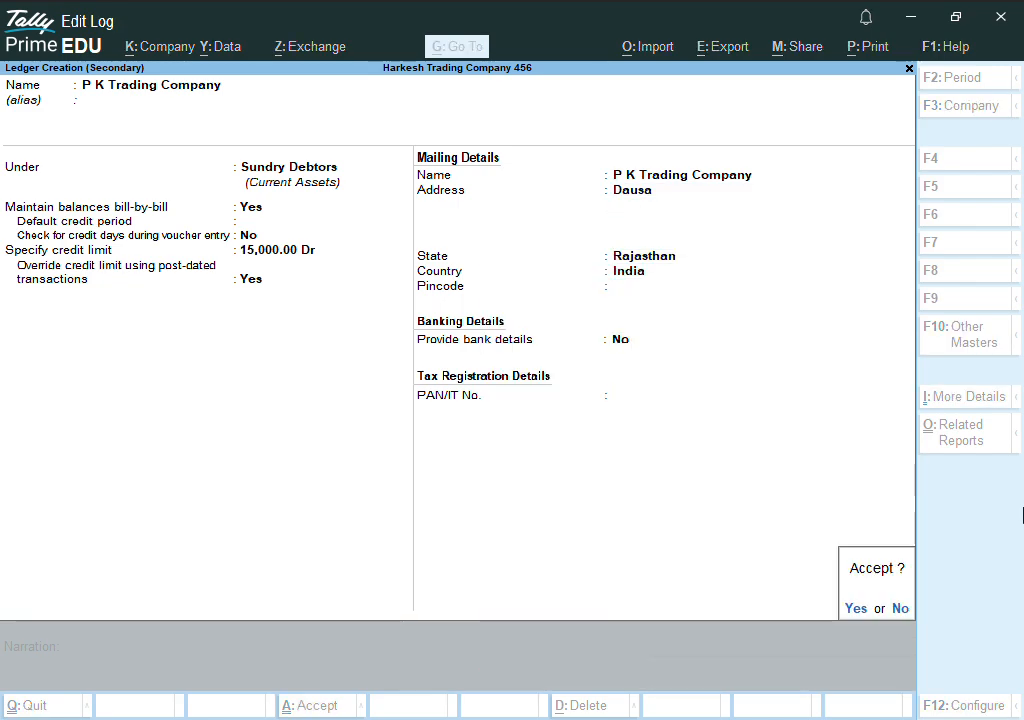
key("Return")
Step: Leave the voucher's dispatch details blank and accept the default party details for P K Trading Company
key("Return")
key("Return")
key("Return")
key("Return")
key("Return")
key("Return")
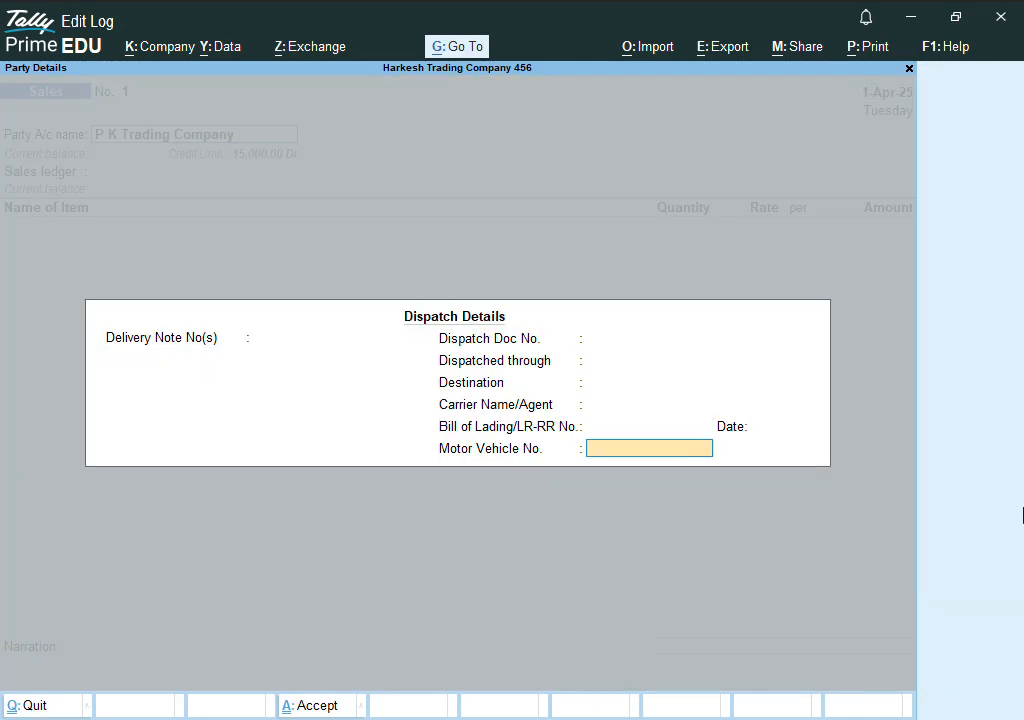
key("Return")
key("Return")
key("Return")
key("Return")
key("Return")
key("Return")
key("Return")
key("Return")
key("Return")
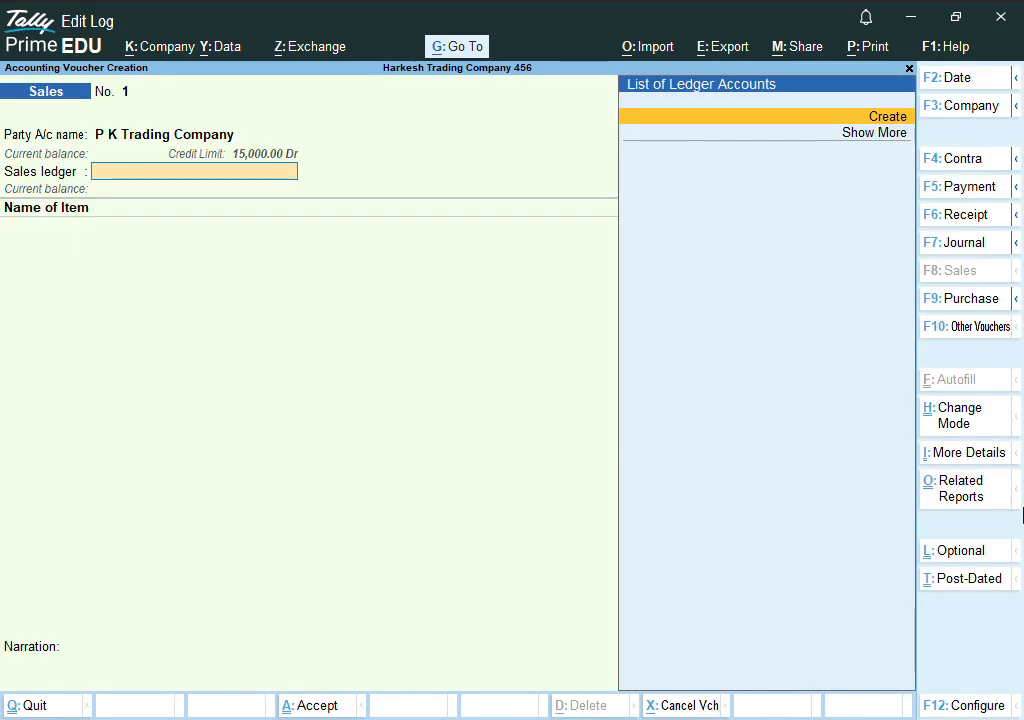
Step: Create a ledger named Sales A/c under Sales Accounts as the voucher's sales ledger
key("Return")
type("Sales a/c")
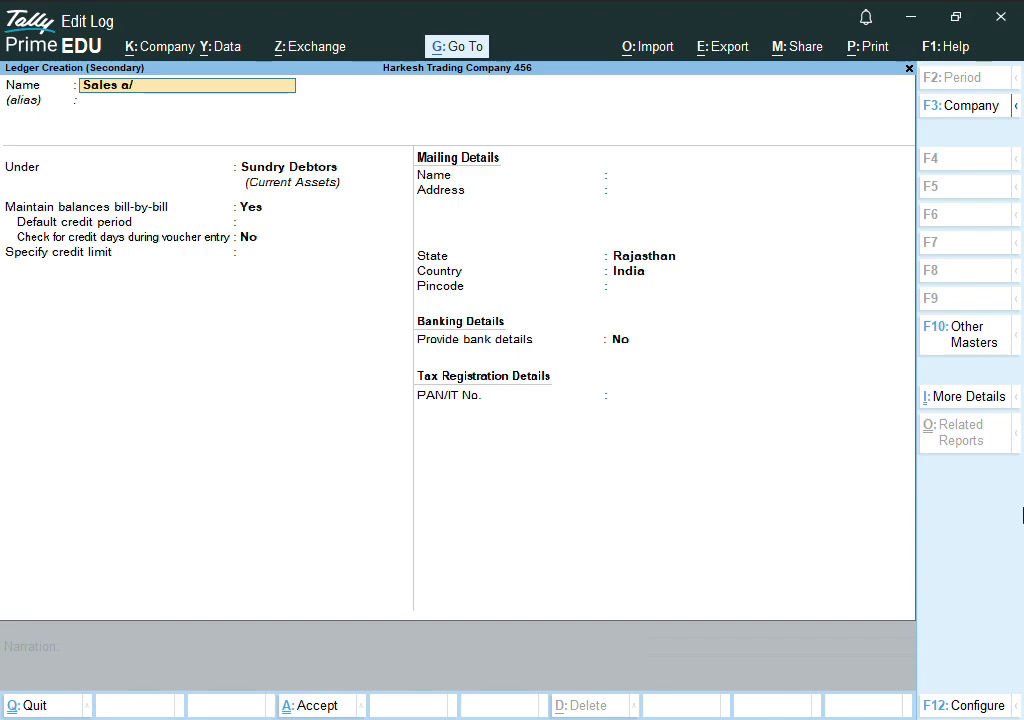
key("Return")
type("S")
key("Return")
key("Return")
key("ctrl+a")
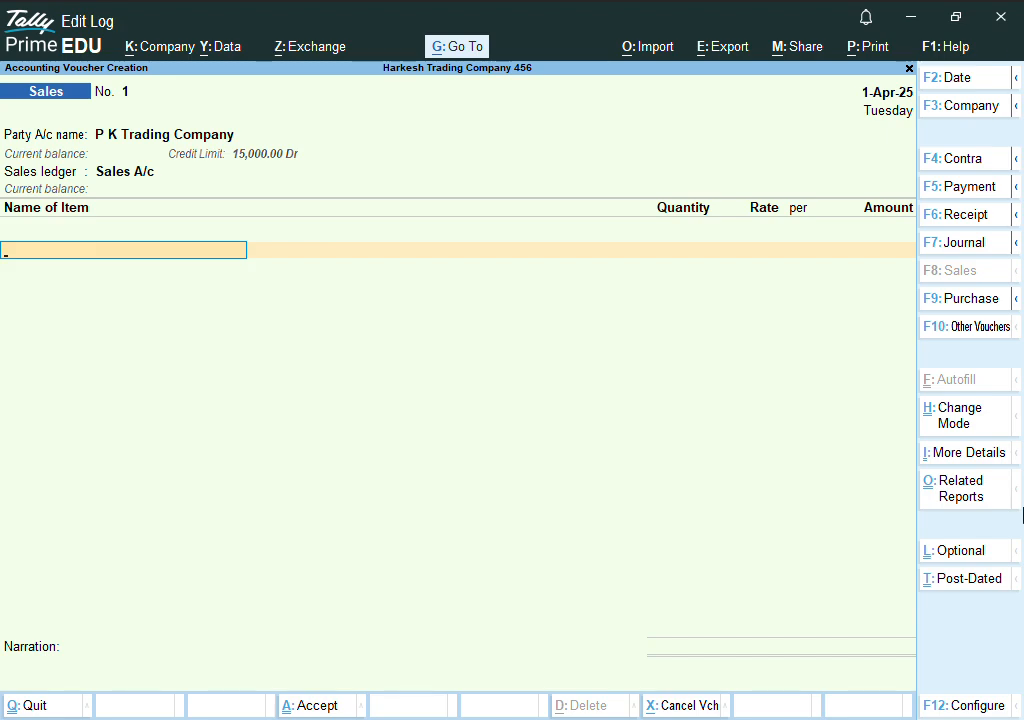
Step: Start a new stock item named Sugar under Primary for the voucher's first item line
key("alt+c")
type("Suga")
key("Return")
key("Return")
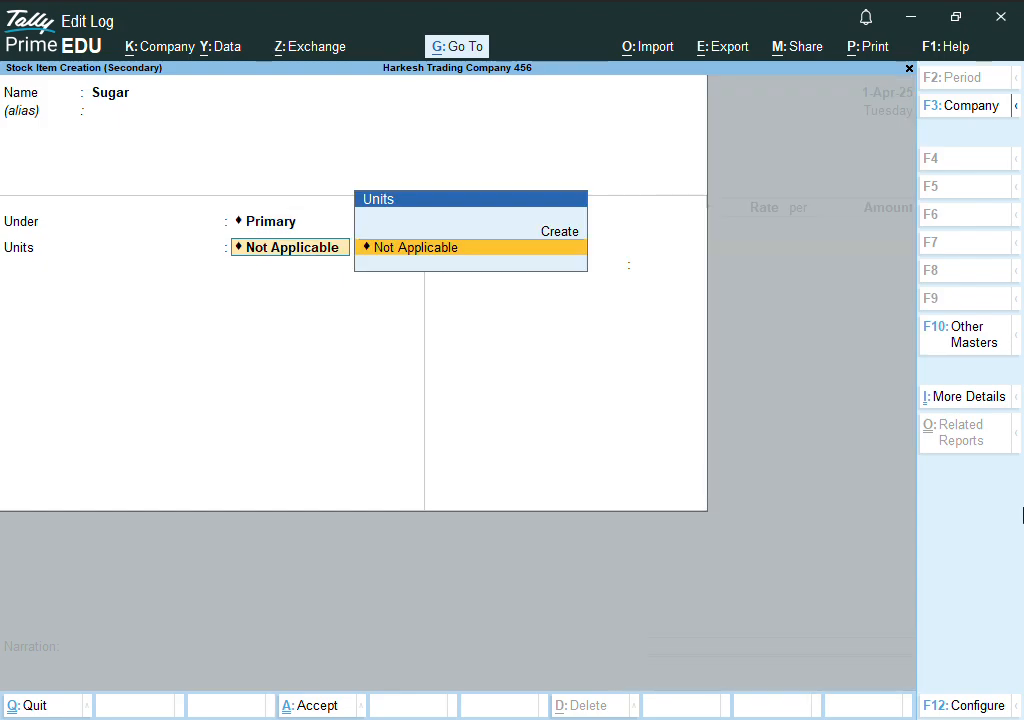
Step: Create a unit of measure with the symbol kg and assign it to the Sugar item
key("Up")
key("Return")
type("kh")
key("BackSpace")
type("g")
key("Return")
key("Return")
key("Return")
key("Return")
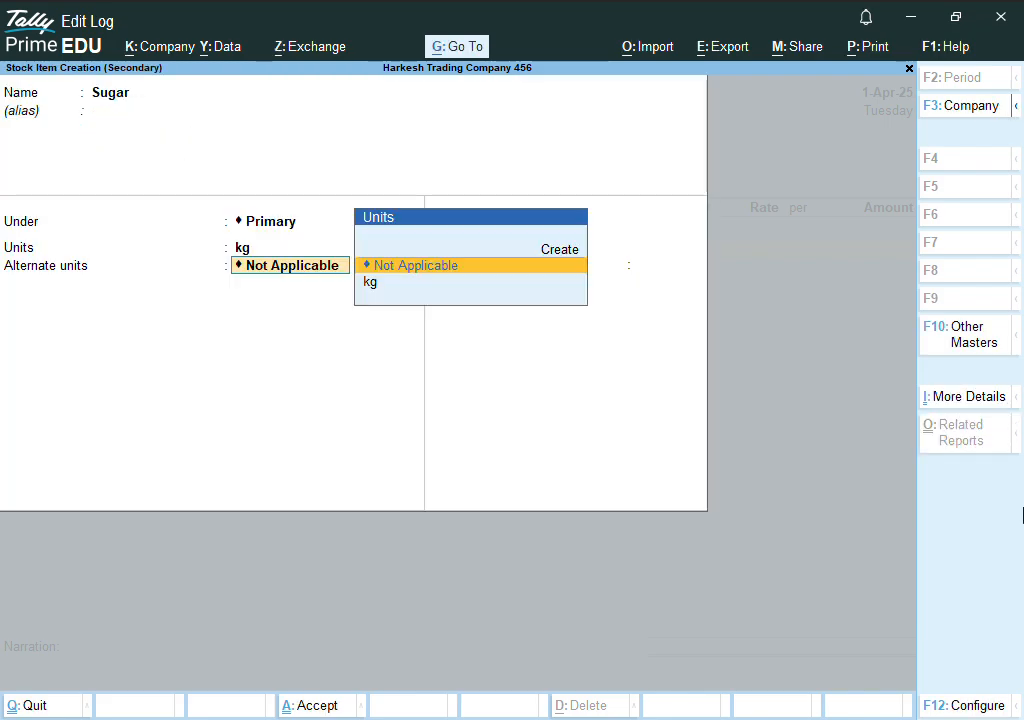
Step: Save the Sugar stock item with no alternate units and return to the sales voucher's item line
key("Return")
key("Return")
key("Return")
key("Return")
Step: Enter a quantity of 15 kg for Sugar at a rate of 40 per kg
type("15")
key("Return")
key("Return")
type("40")
key("Return")
key("Return")
key("Return")
key("Return")
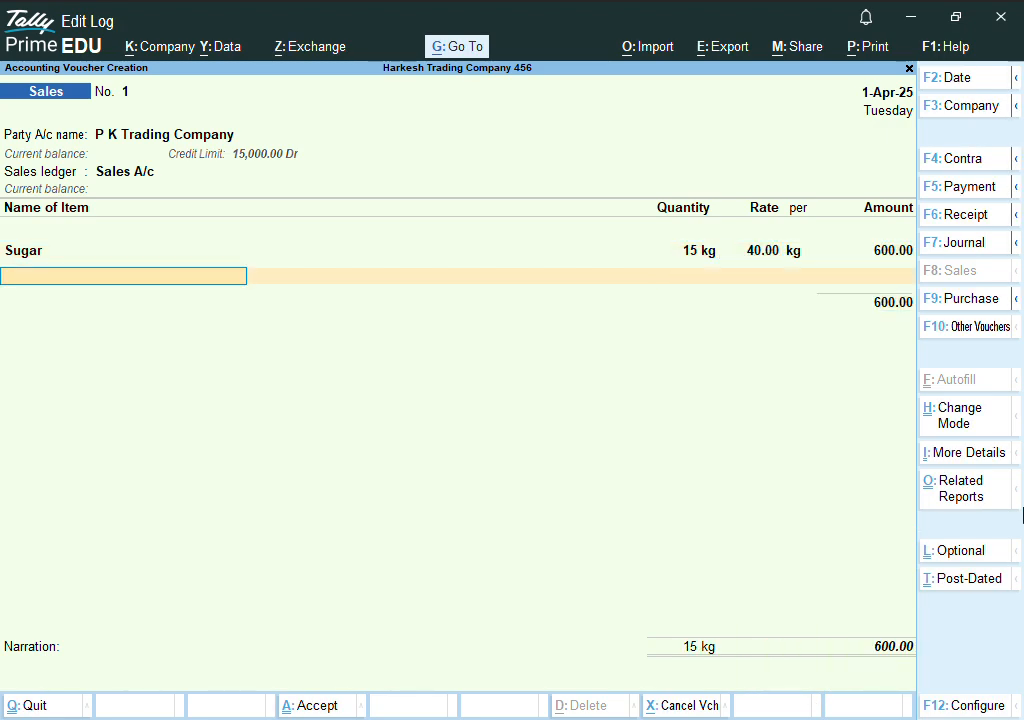
Step: End the item list, leave the narration blank and save the first sales voucher
key("Return")
key("Return")
key("Return")
key("Return")
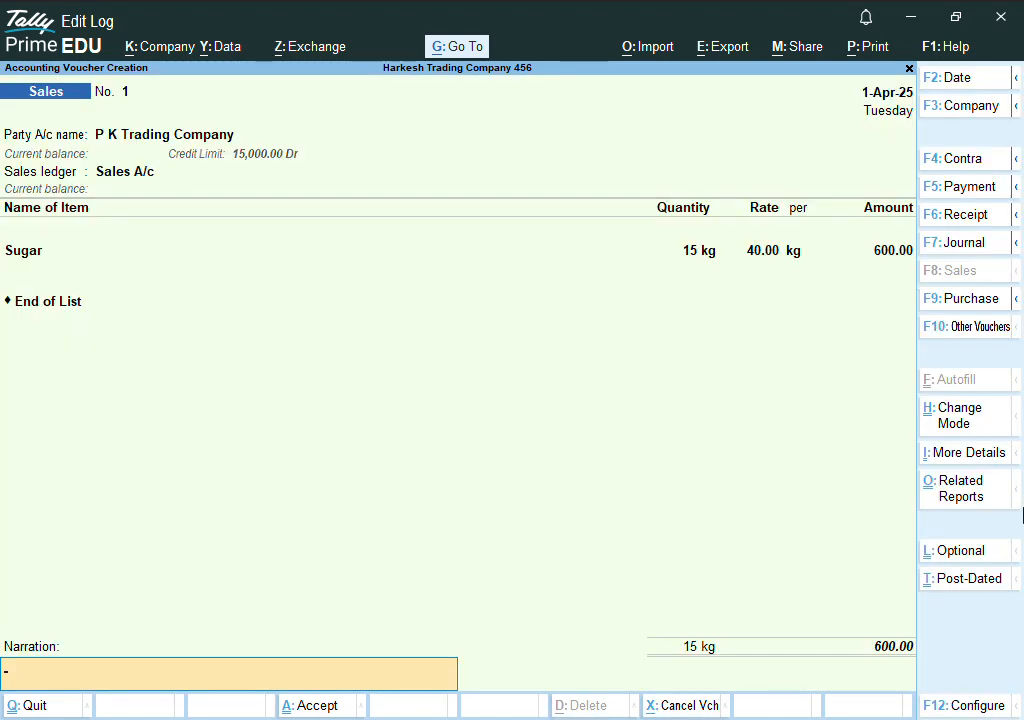
key("Return")
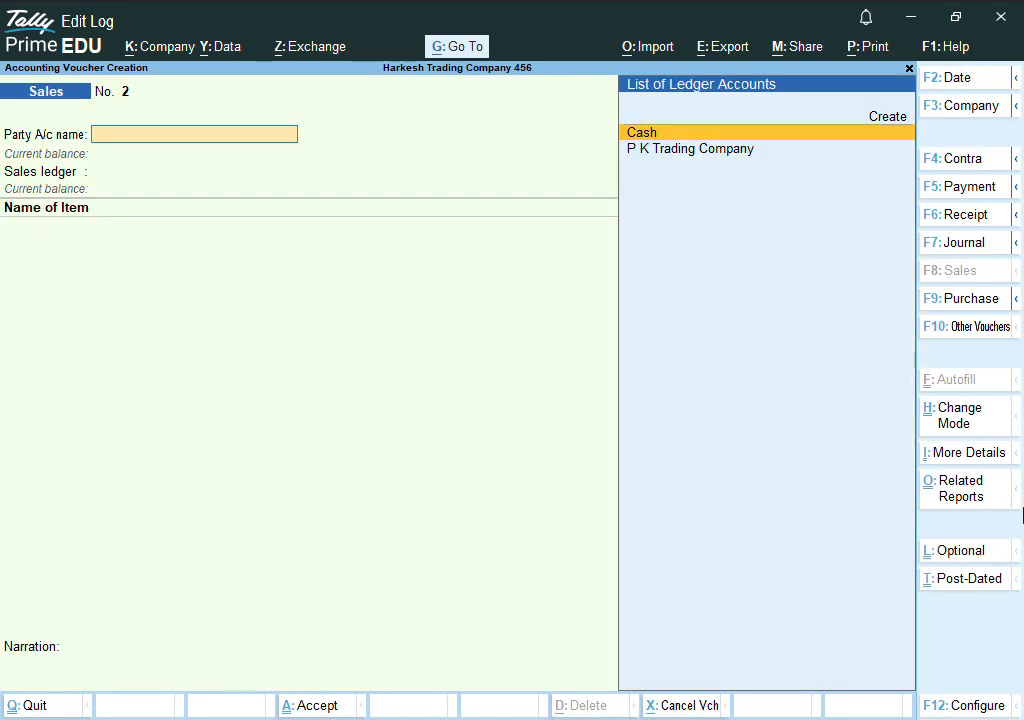
Step: Choose P K Trading Company as the second sales voucher's party and leave its dispatch details blank
key("Down")
key("Return")
key("Return")
key("Return")
key("Return")
key("Return")
key("Return")
key("Return")
key("Return")
key("Return")
key("Return")
key("Return")
Step: Accept the party's default buyer and consignee details and choose Sales A/c as the second voucher's sales ledger
key("Return")
key("Return")
key("Return")
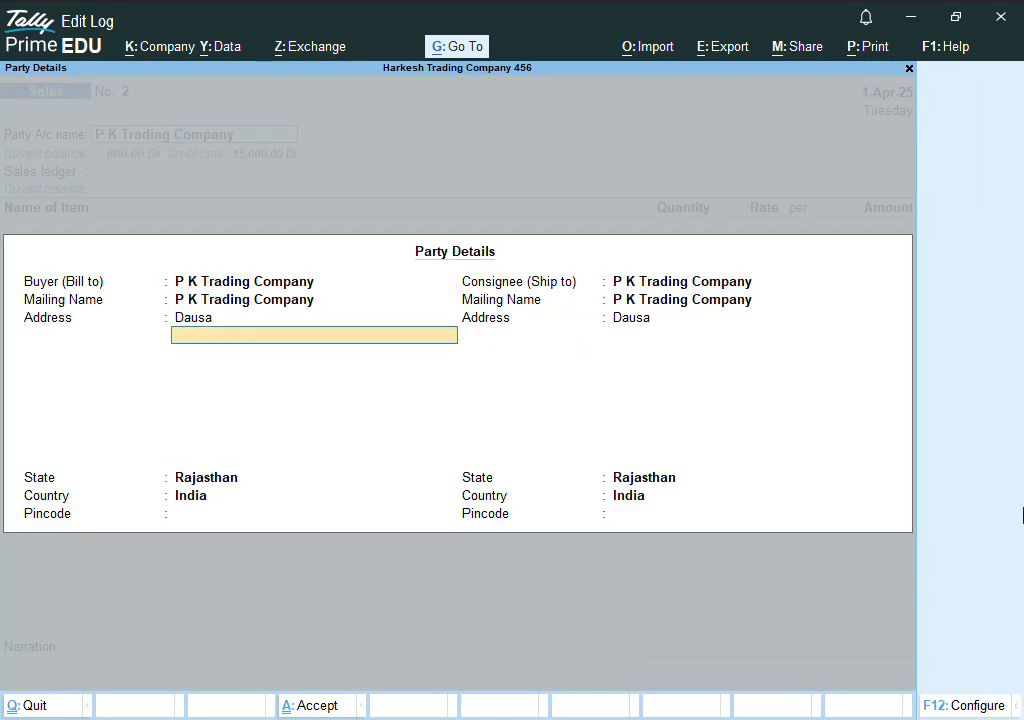
key("Return")
key("Return")
key("Return")
key("Return")
key("Return")
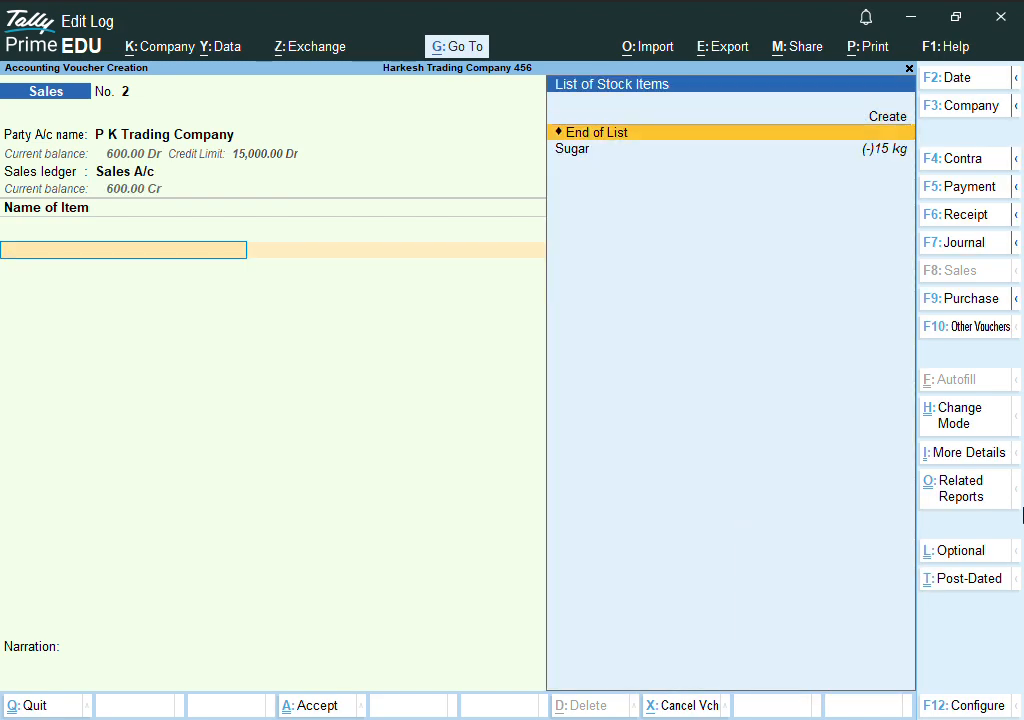
Step: Add Sugar to the second sales voucher with a quantity of 900 kg at a rate of 40 per kg
key("Down")
key("Return")
type("900")
key("Return")
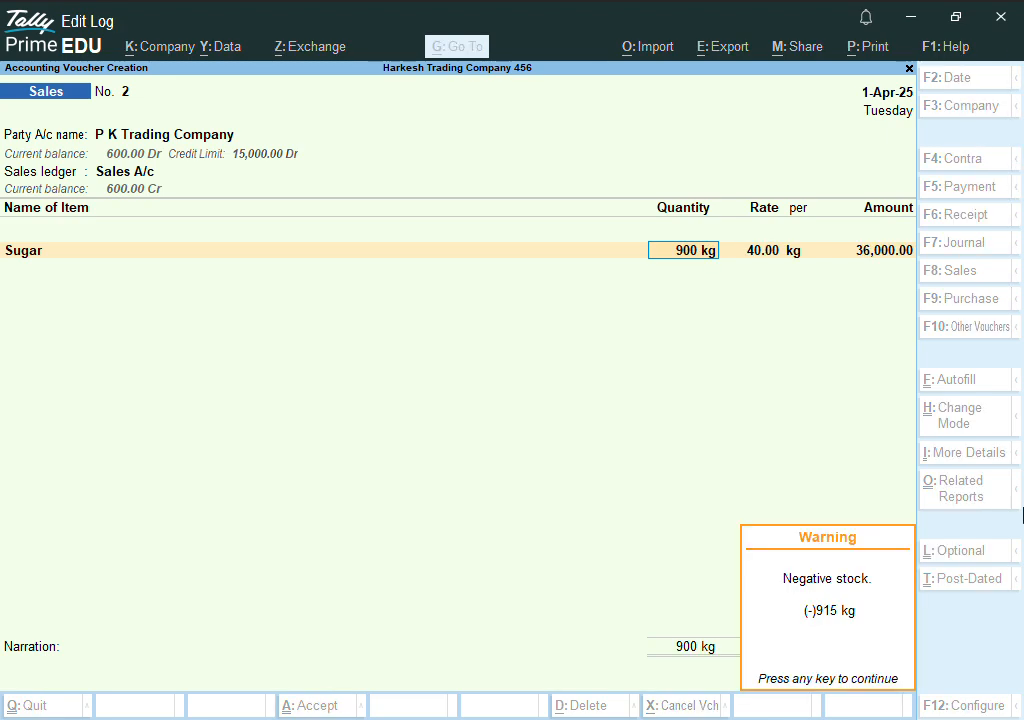
key("Return")
key("Return")
key("Return")
key("Return")
key("Return")
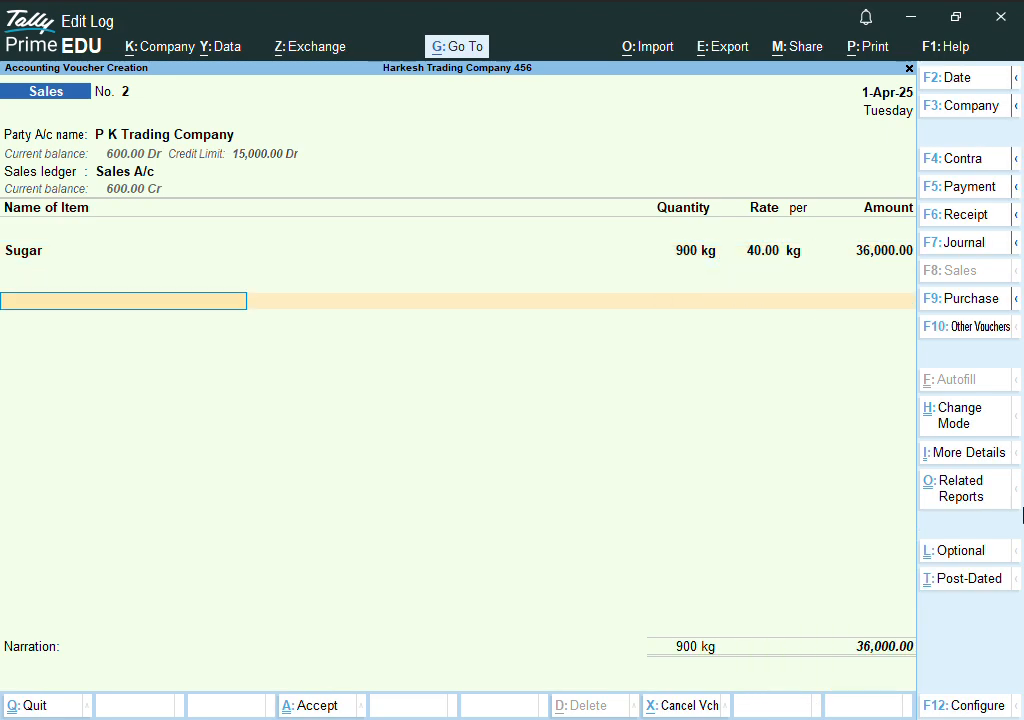
Step: Try to save the sales voucher for 900 kg of Sugar with no narration
key("Return")
key("Return")
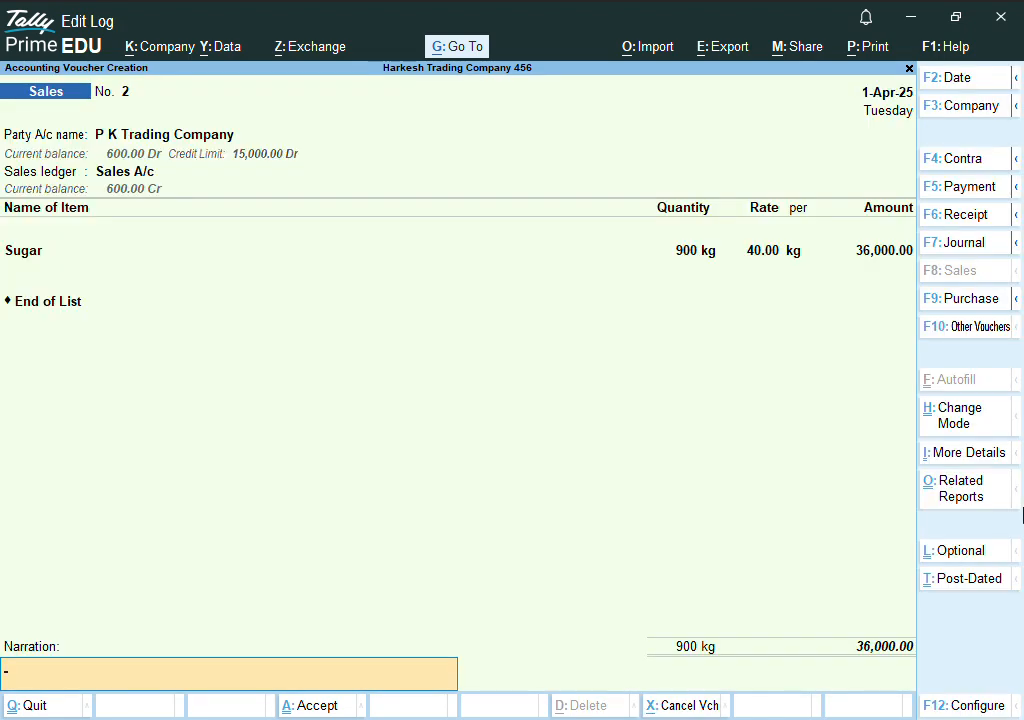
key("Return")
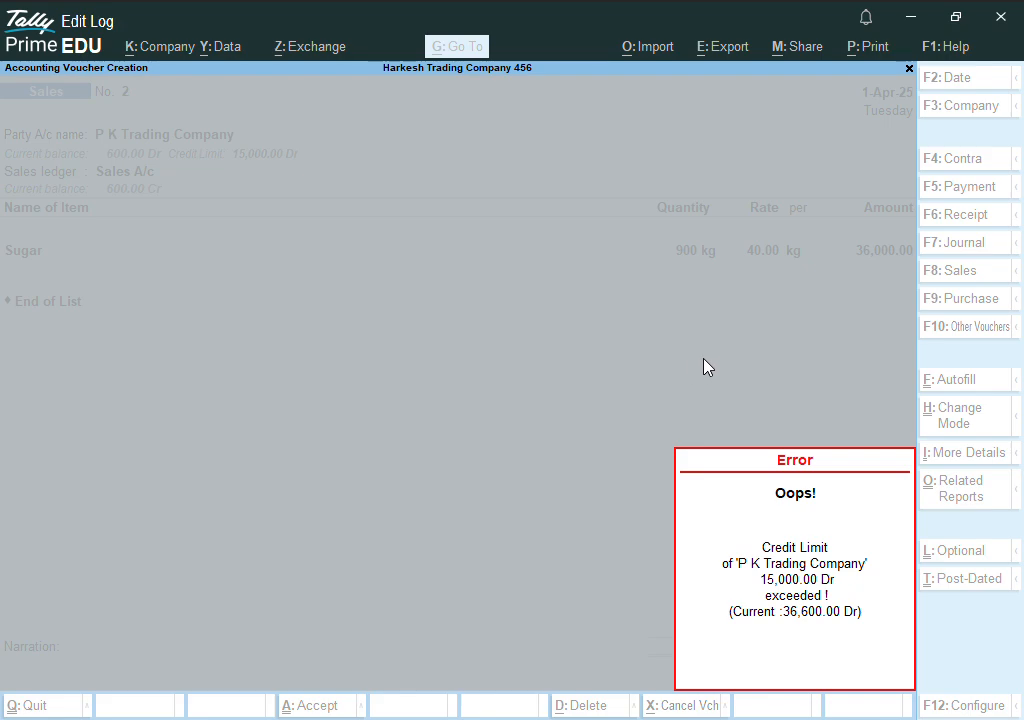
key("Escape")
Step: Keep the voucher's party, dispatch and sales ledger details unchanged and return to the Sugar line's quantity
key("Return")
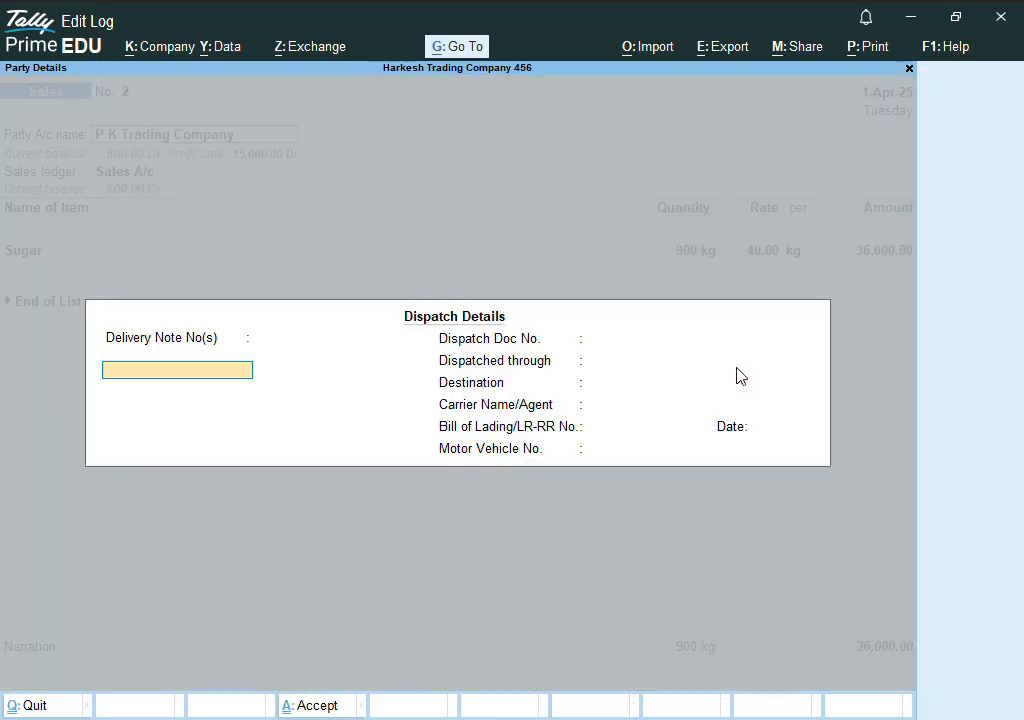
key("Return")
key("Return")
key("Return")
key("Return")
key("Return")
key("Return")
key("Return")
key("Return")
key("Return")
key("Return")
key("Return")
key("Return")
key("Return")
key("Return")
key("Return")
key("Return")
key("Return")
key("Return")
key("Return")
key("Return")
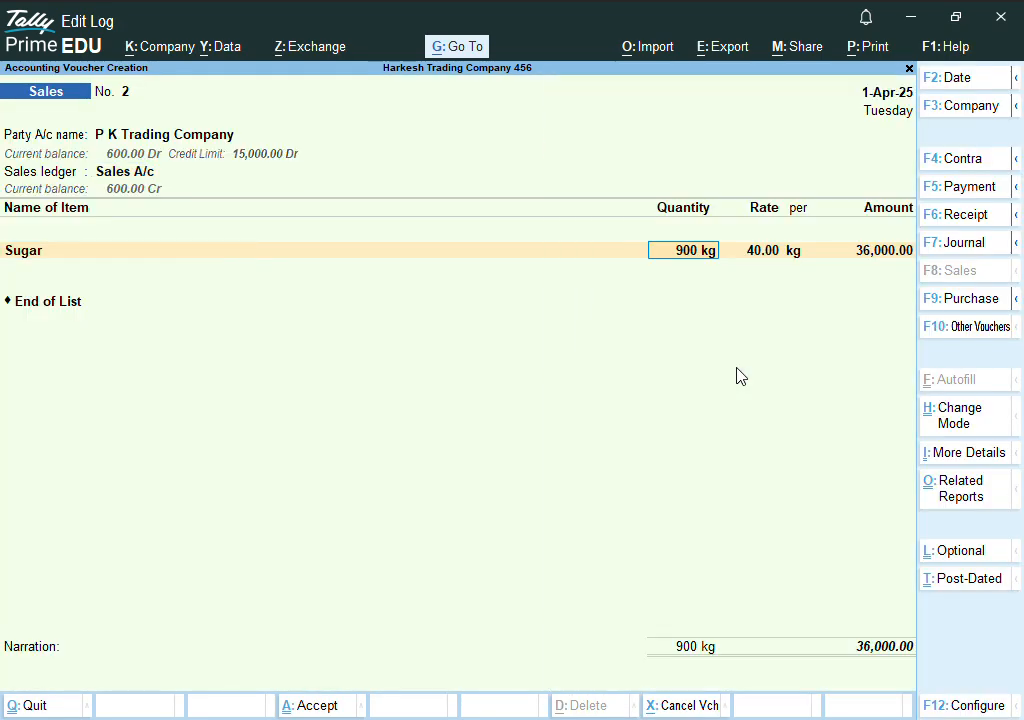
Step: Set the Sugar quantity to 300 kg, keeping the rate of 40 per kg
type("400")
key("Return")
key("Return")
key("BackSpace")
type("300")
key("Return")
key("Return")
key("Return")
key("Return")
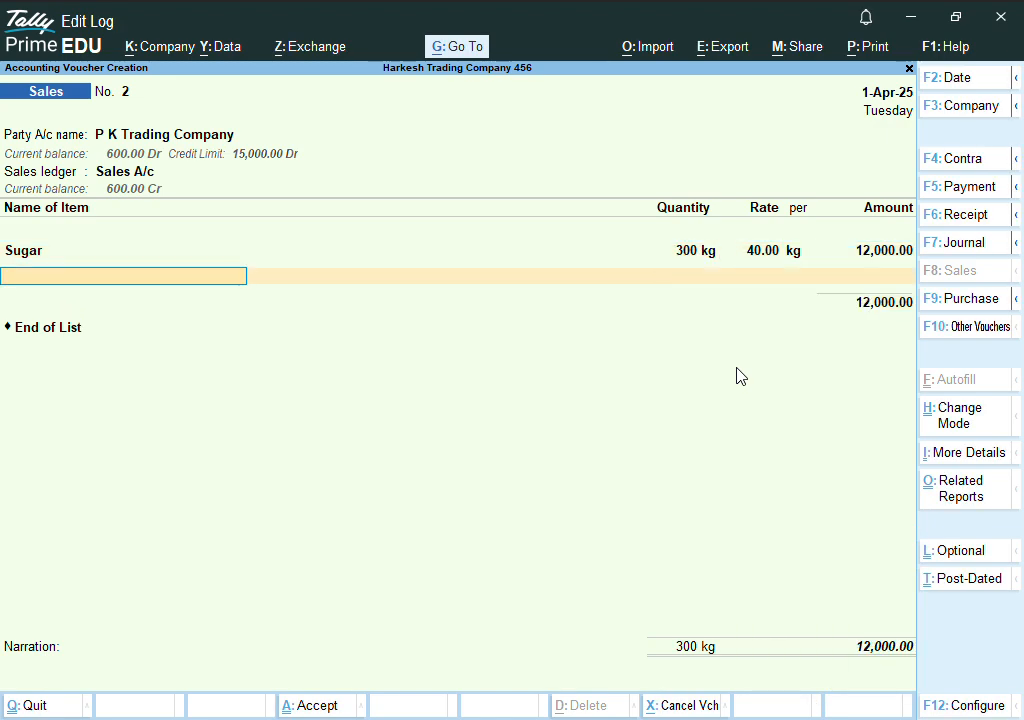
Step: End the item list without a narration and accept the second sales voucher
key("Return")
key("Return")
key("Return")
key("Return")
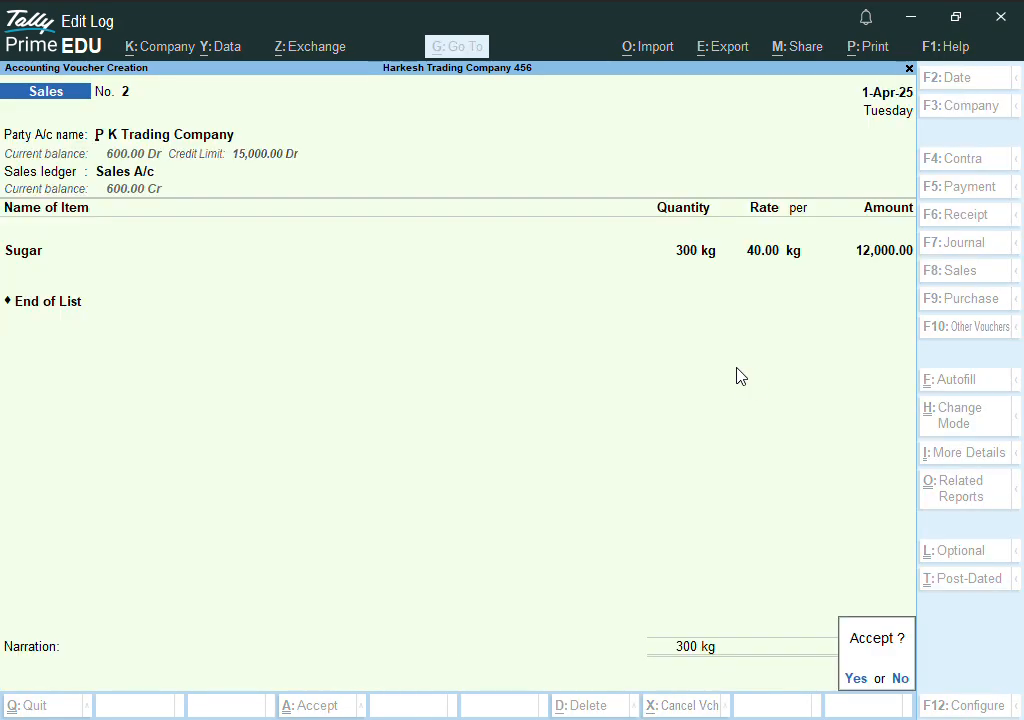
key("Return")
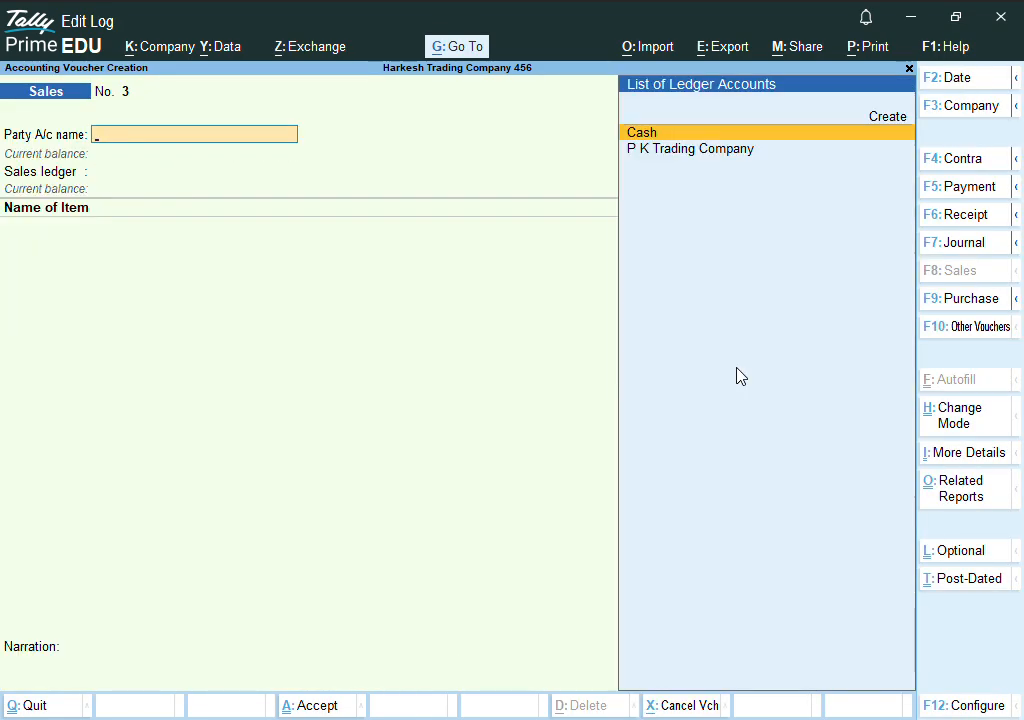
Step: Start a receipt voucher into the Cash account, crediting P K Trading Company with 12,600
key("F6")
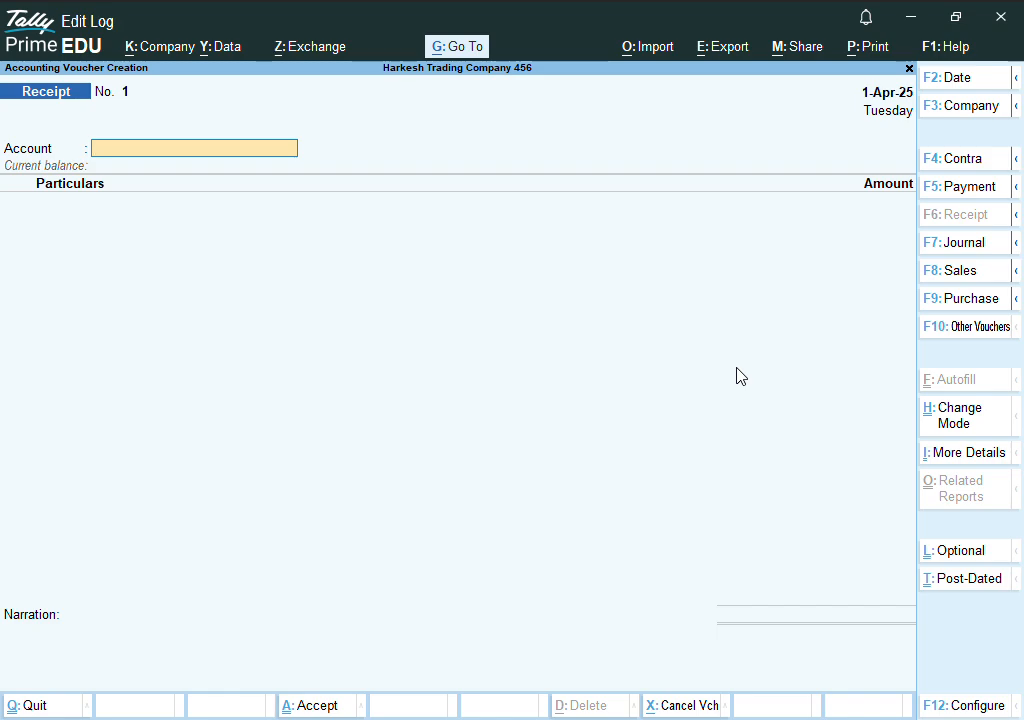
key("Return")
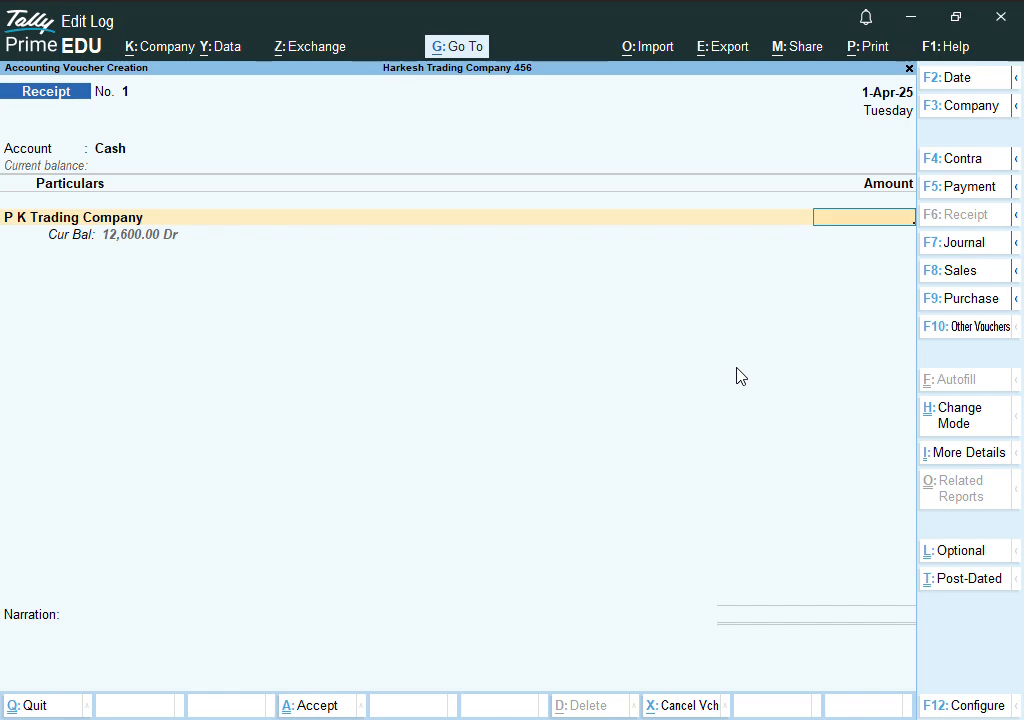
type("600")
key("Return")
Step: Allocate the receipt against bill reference 1 for 600 and reference 2 for 12,000, and save the receipt voucher
key("Return")
key("Return")
key("Return")
key("Return")
key("Return")
key("Return")
key("Return")
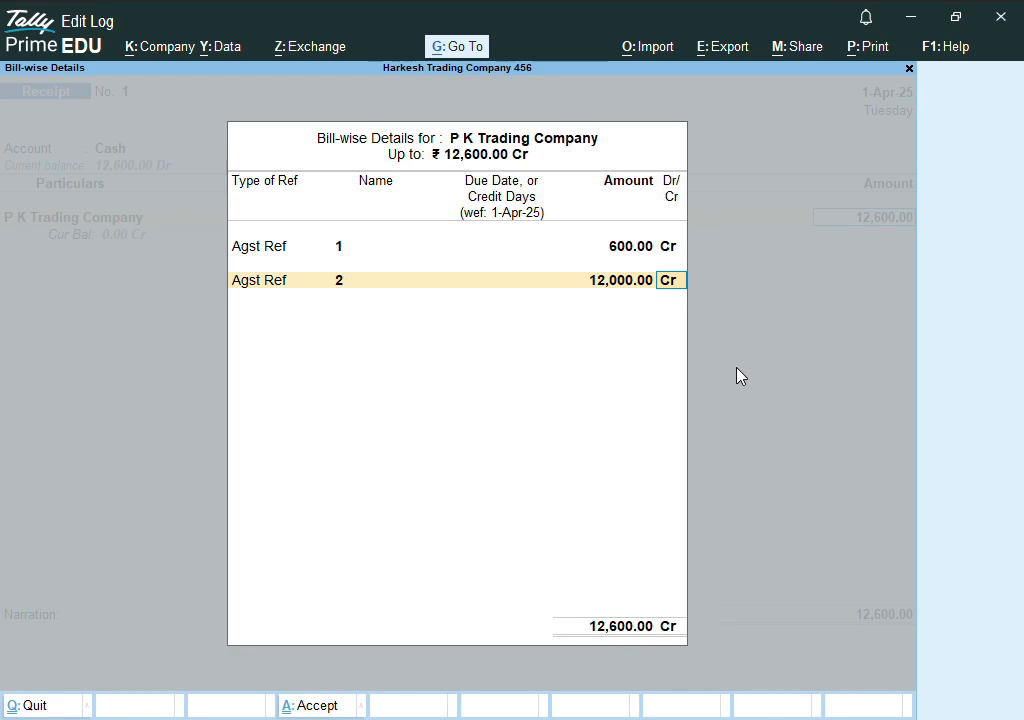
key("Return")
key("Return")
key("Return")
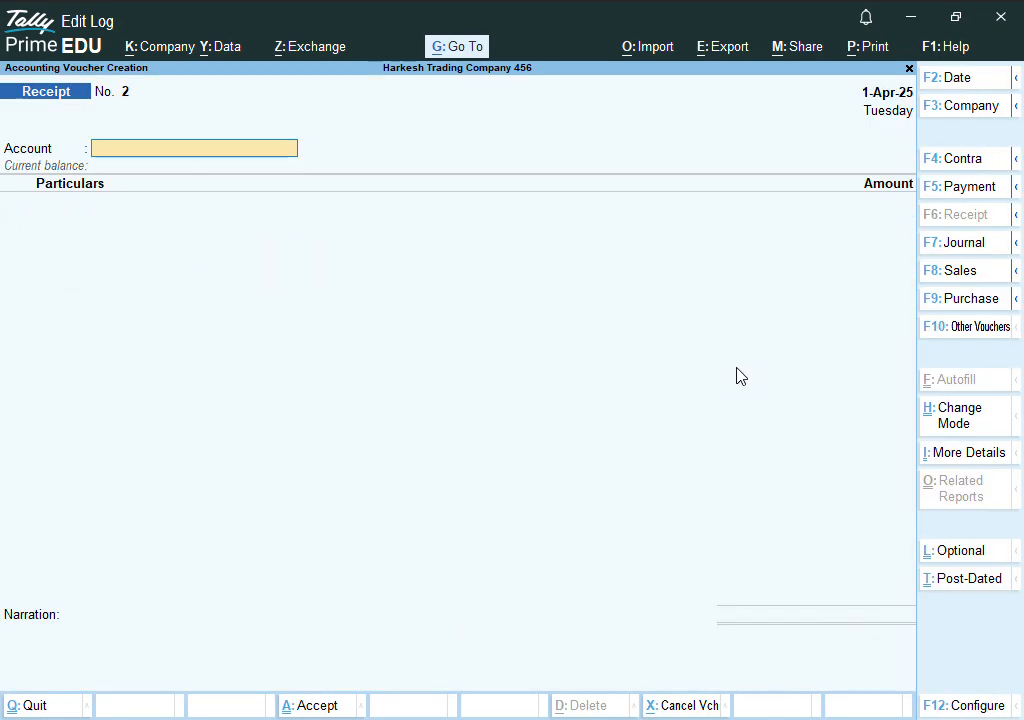
Step: Start a third sales voucher for P K Trading Company and leave its dispatch details blank
key("F8")
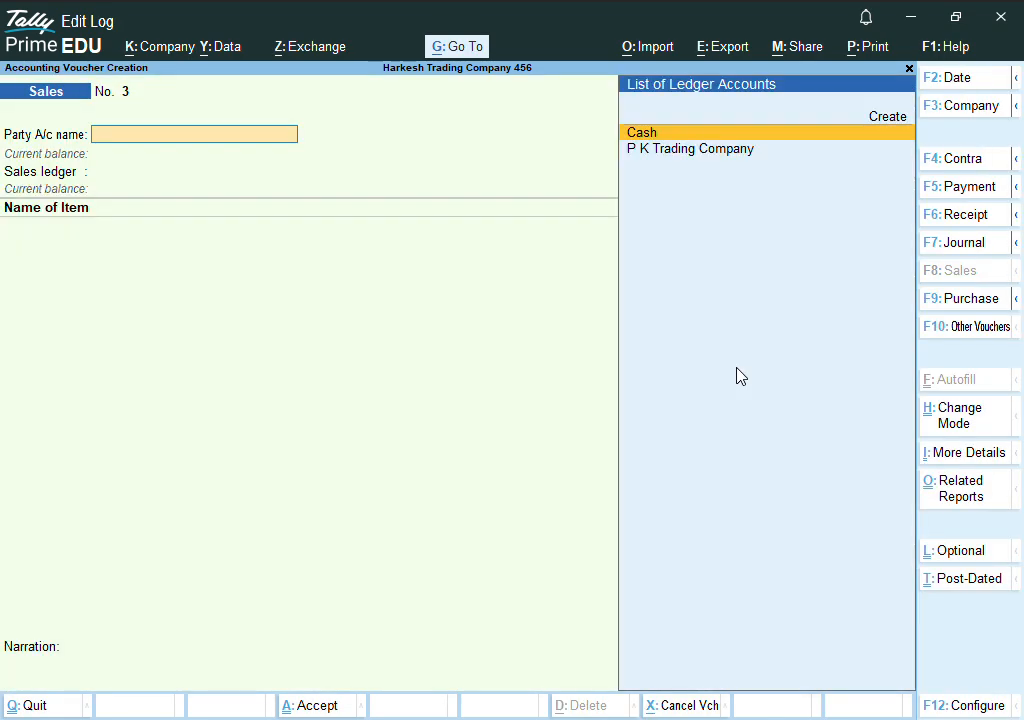
key("Down")
key("Return")
key("Return")
key("Return")
key("Return")
key("Return")
key("Return")
key("Return")
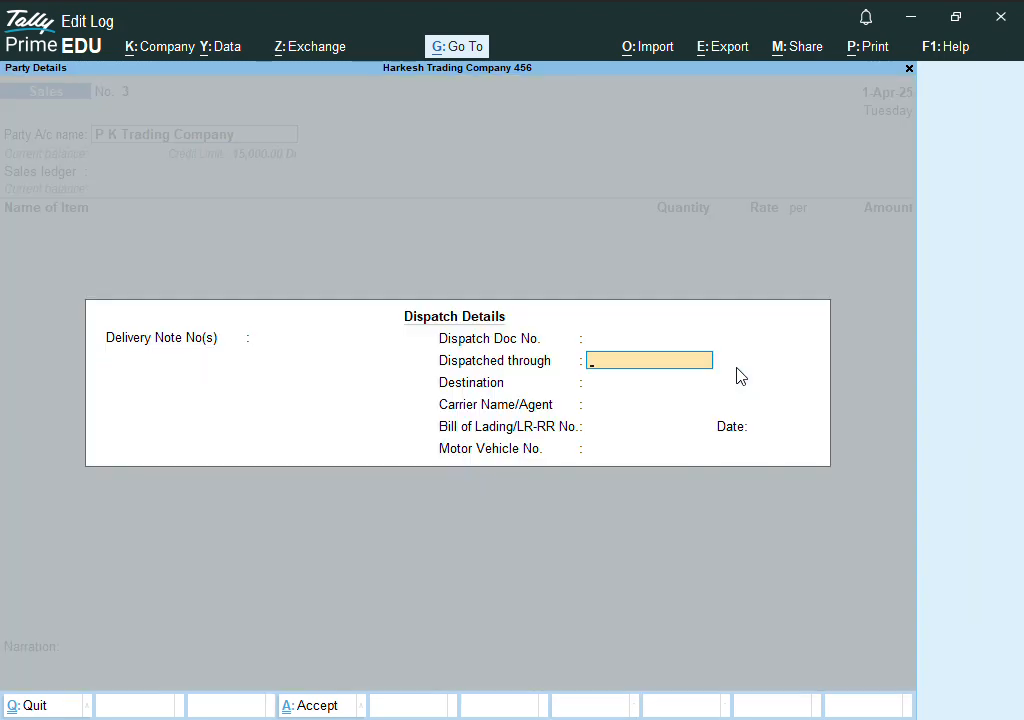
key("Return")
key("Return")
key("Return")
key("Return")
key("Return")
key("Return")
Step: Accept the third voucher's default buyer and consignee details and select Sales A/c as its sales ledger
key("Return")
key("Return")
key("Return")
key("Return")
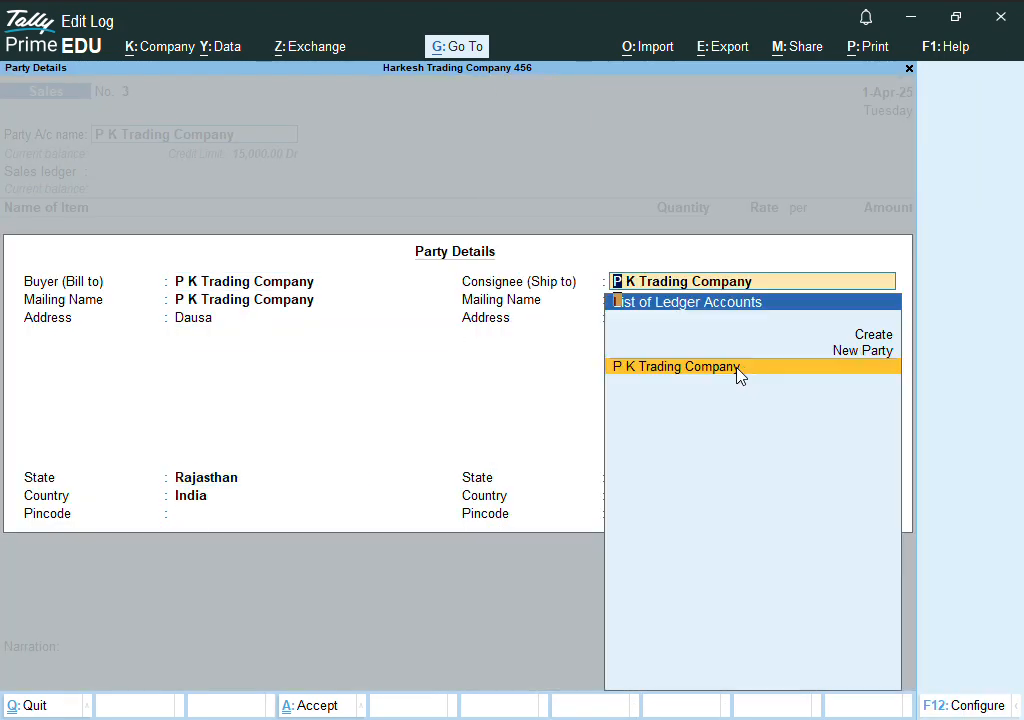
key("Return")
key("Return")
key("Return")
key("Return")
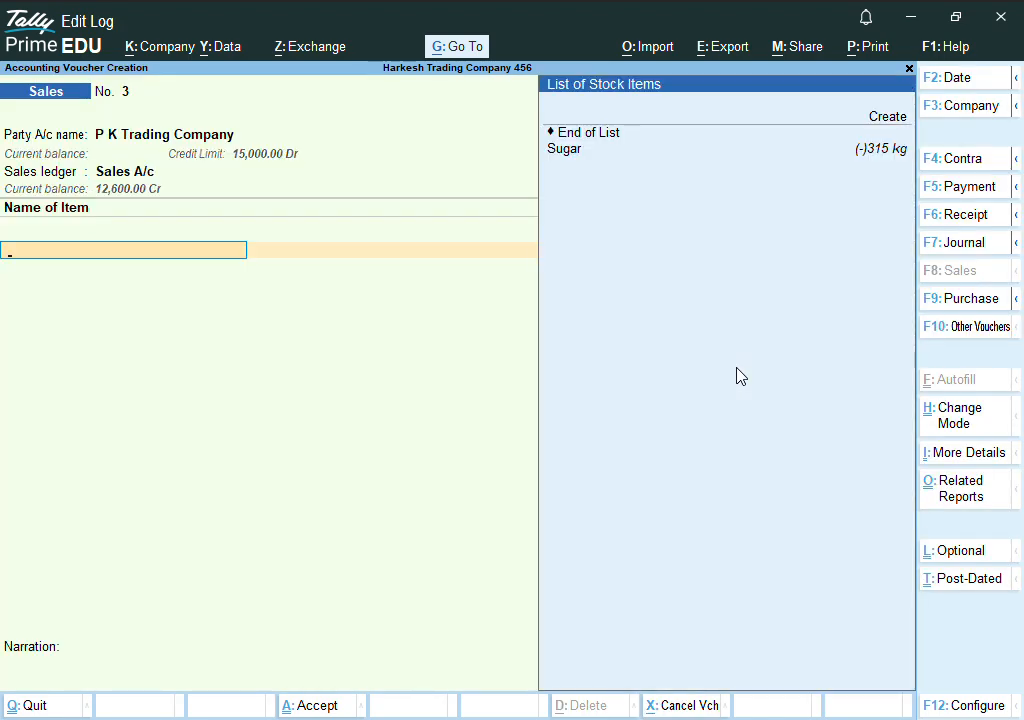
Step: Create a stock item named RICE under Primary with the unit kg for the voucher's item line
key("alt+c")
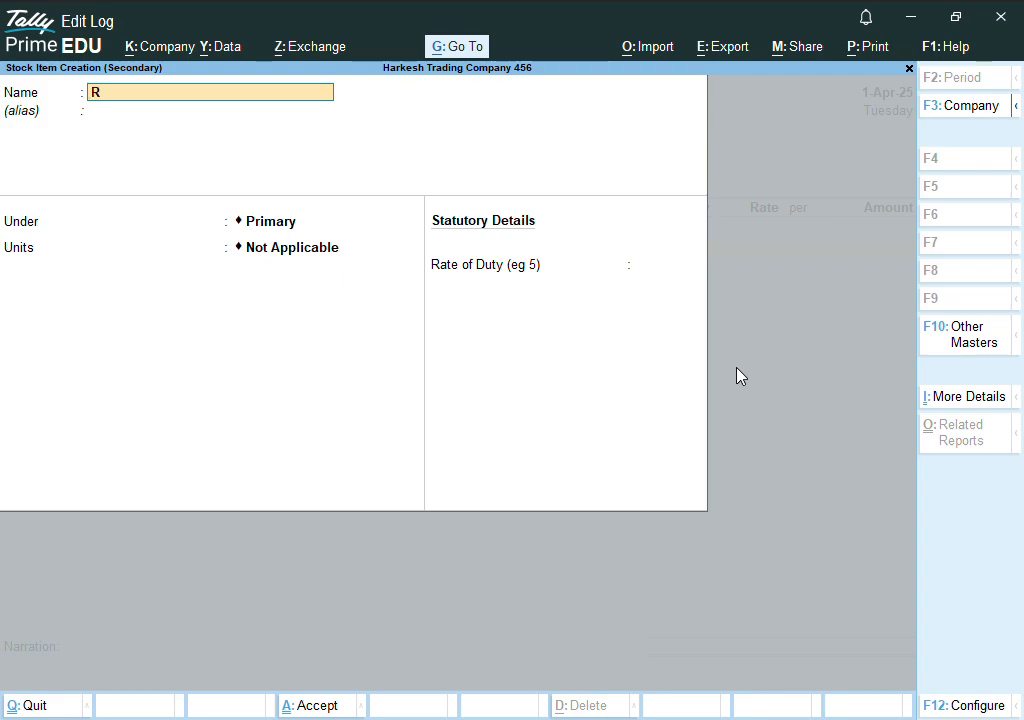
key("Return")
key("Return")
key("Down")
key("Return")
key("Return")
key("Return")
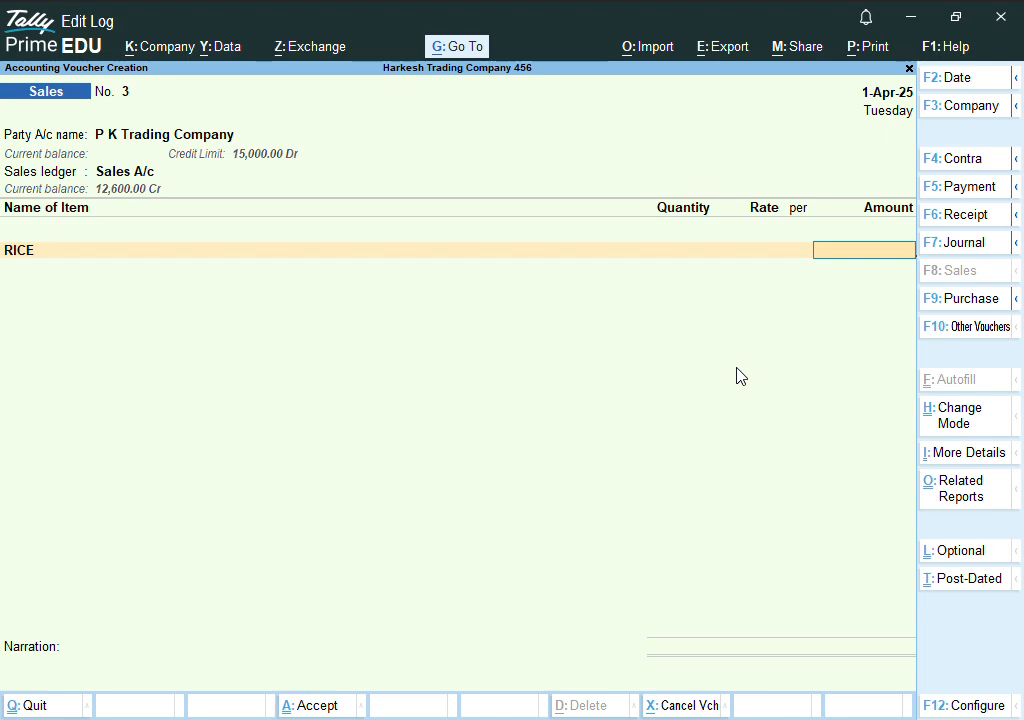
Step: Enter a quantity of 400 kg for RICE at a rate of 40 per kg
type("400")
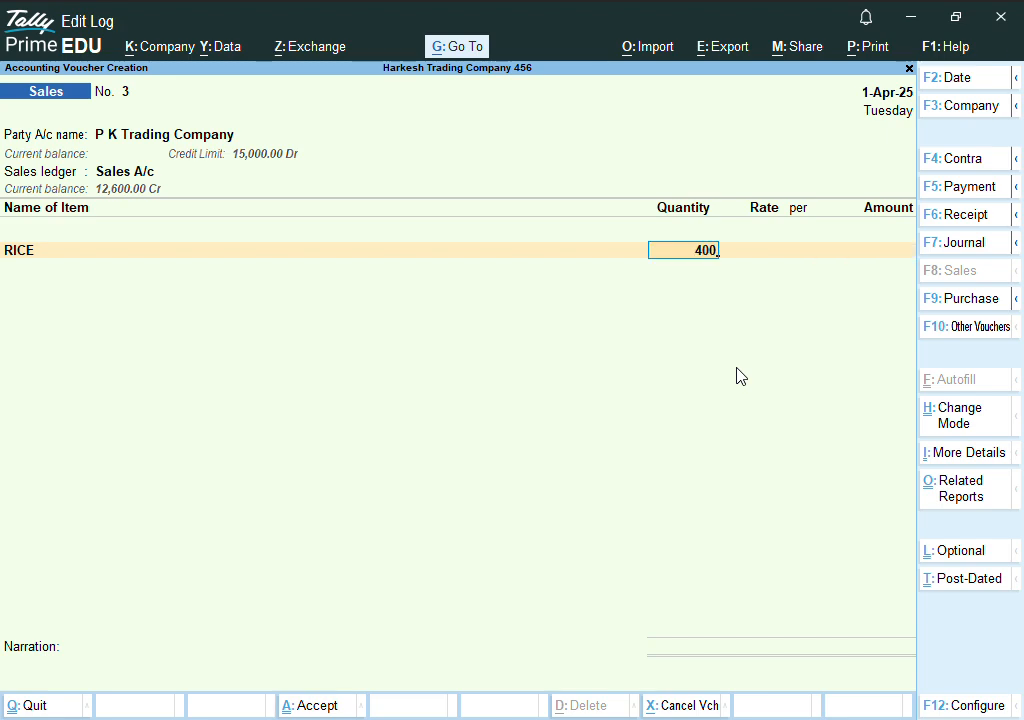
key("Return")
key("Return")
key("Return")
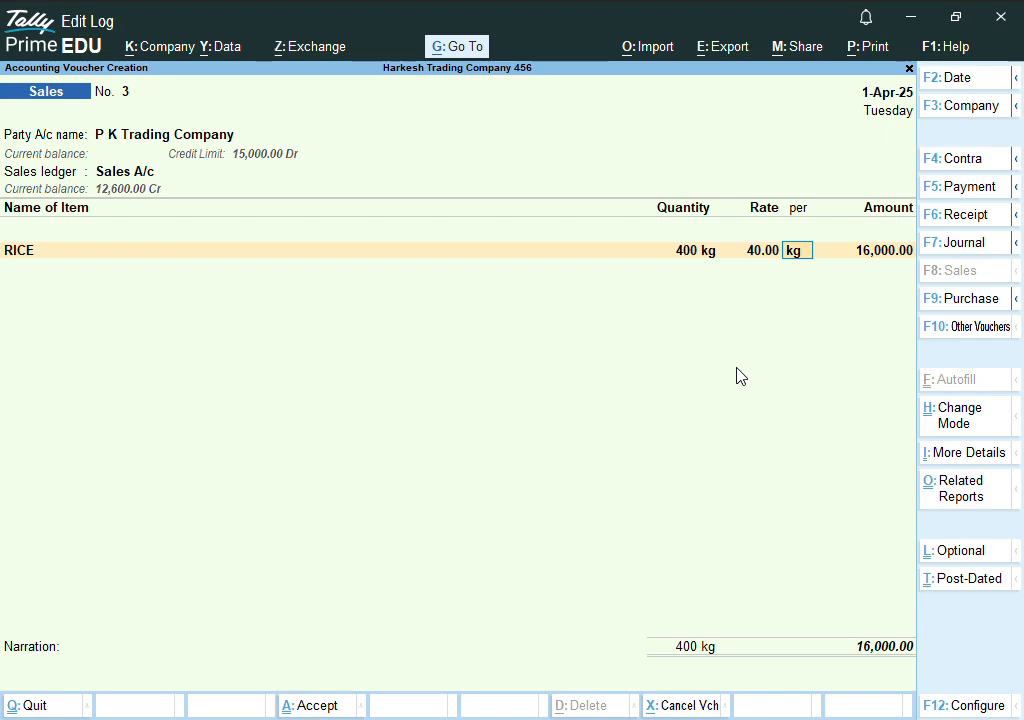
Step: Set the RICE quantity to 350 kg
key("BackSpace")
key("BackSpace")
type("350")
key("Return")
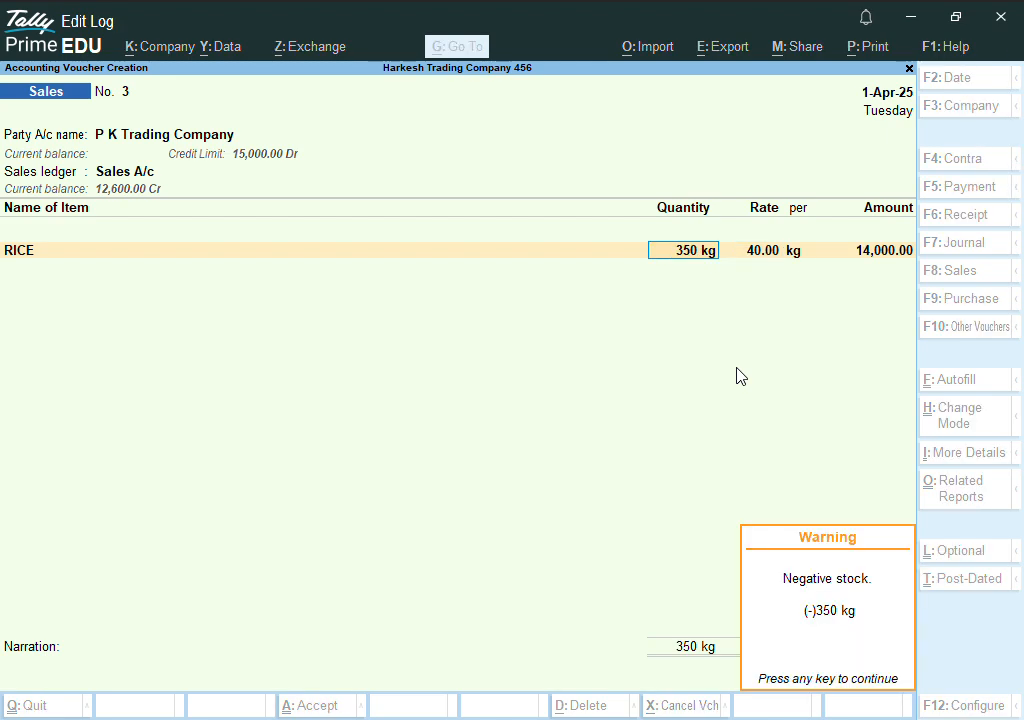
key("Return")
Step: Try rates of 42 and 43 per kg on the RICE line
key("Return")
key("BackSpace")
type("42")
key("Return")
key("BackSpace")
type("43")
key("Return")
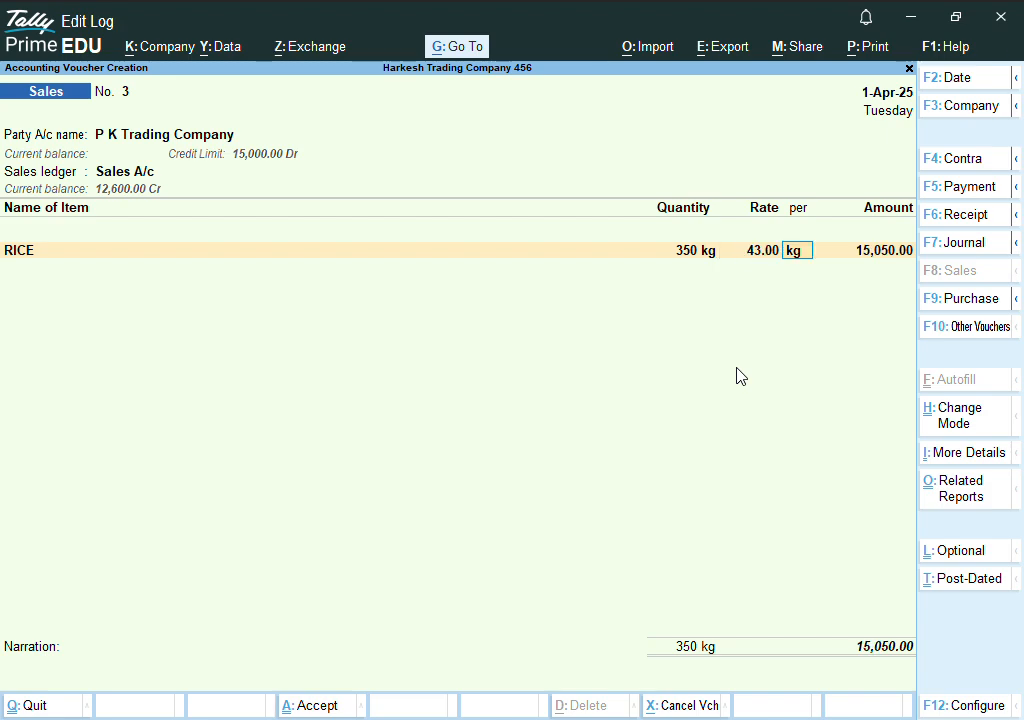
Step: Set the RICE rate to 42 per kg and save the third sales voucher without a narration
key("BackSpace")
type("42")
key("Return")
key("Return")
key("Return")
key("Return")
key("Return")
key("Return")
key("Return")
key("Return")
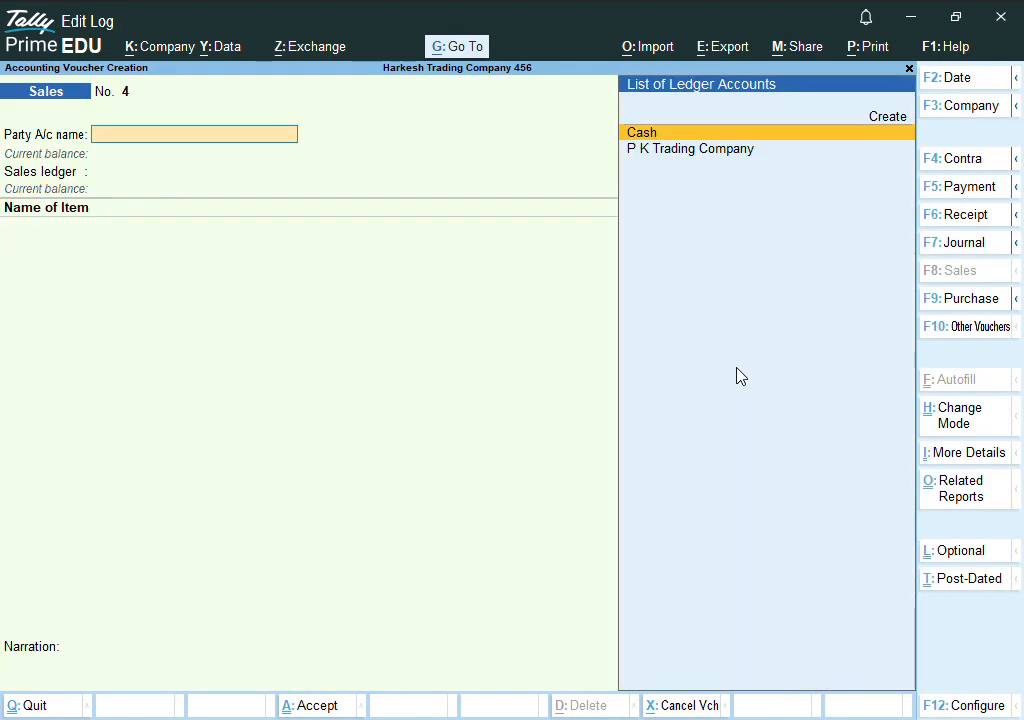
Step: Record a cash receipt of 14,700 from P K Trading Company against bill reference 3 and save it without a narration
key("F6")
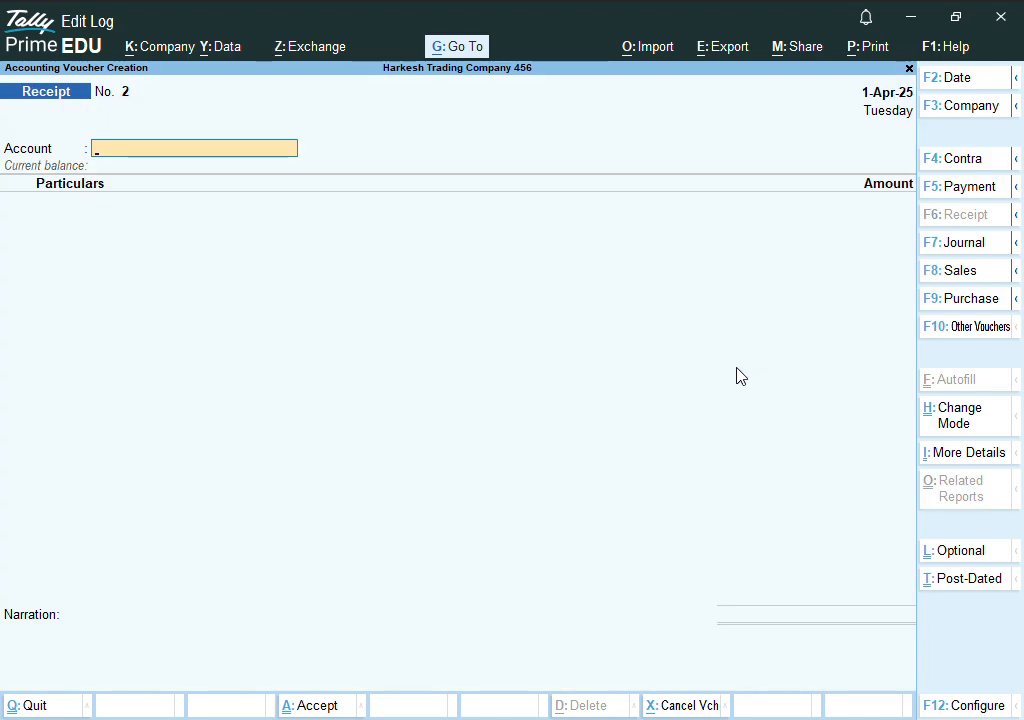
key("Return")
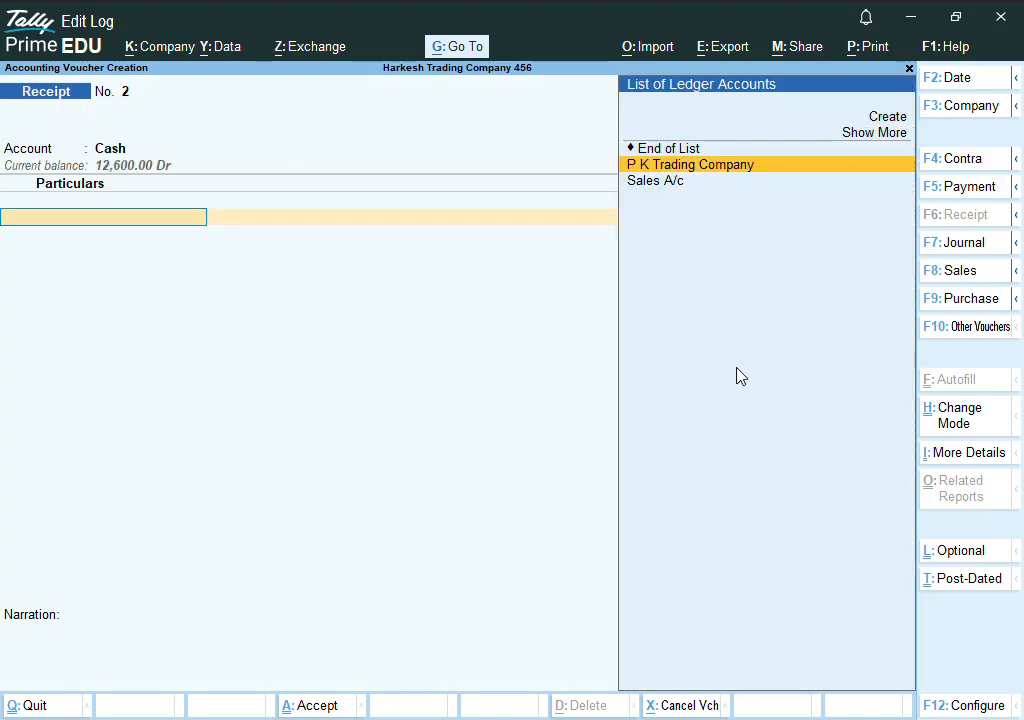
key("Return")
type("14,700")
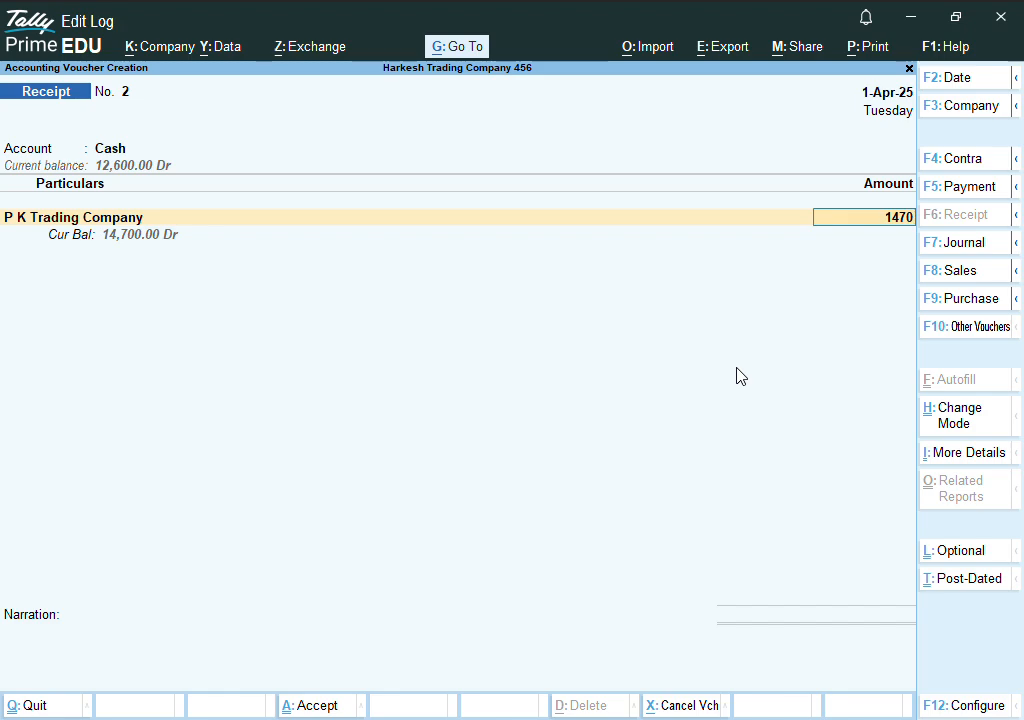
key("Return")
key("Return")
key("Return")
key("Return")
key("Return")
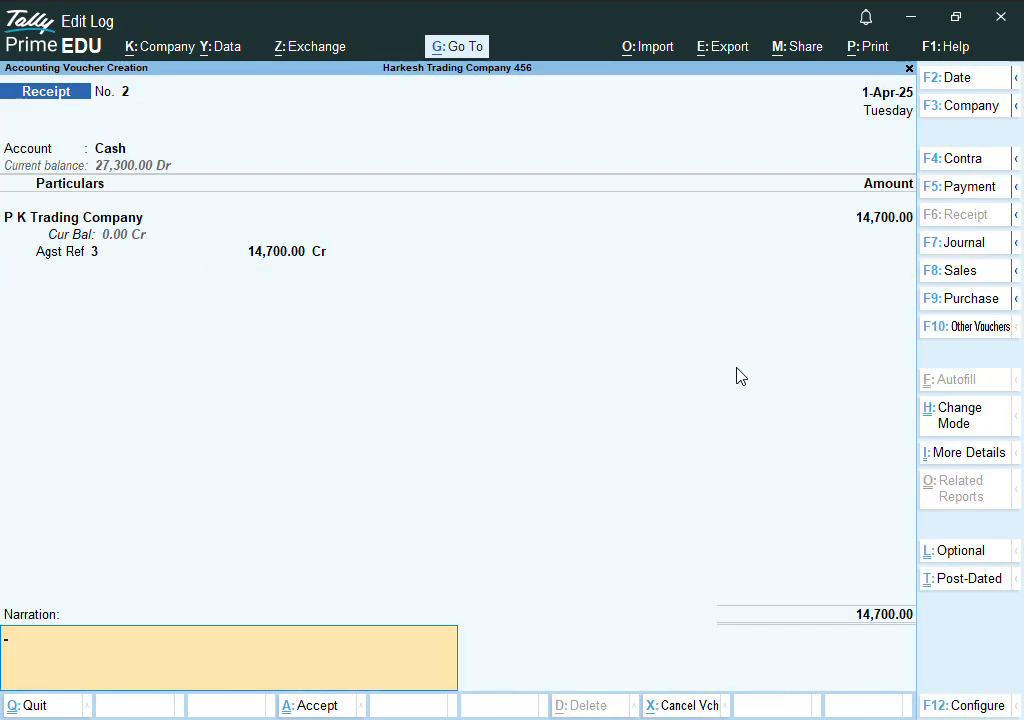
key("Return")
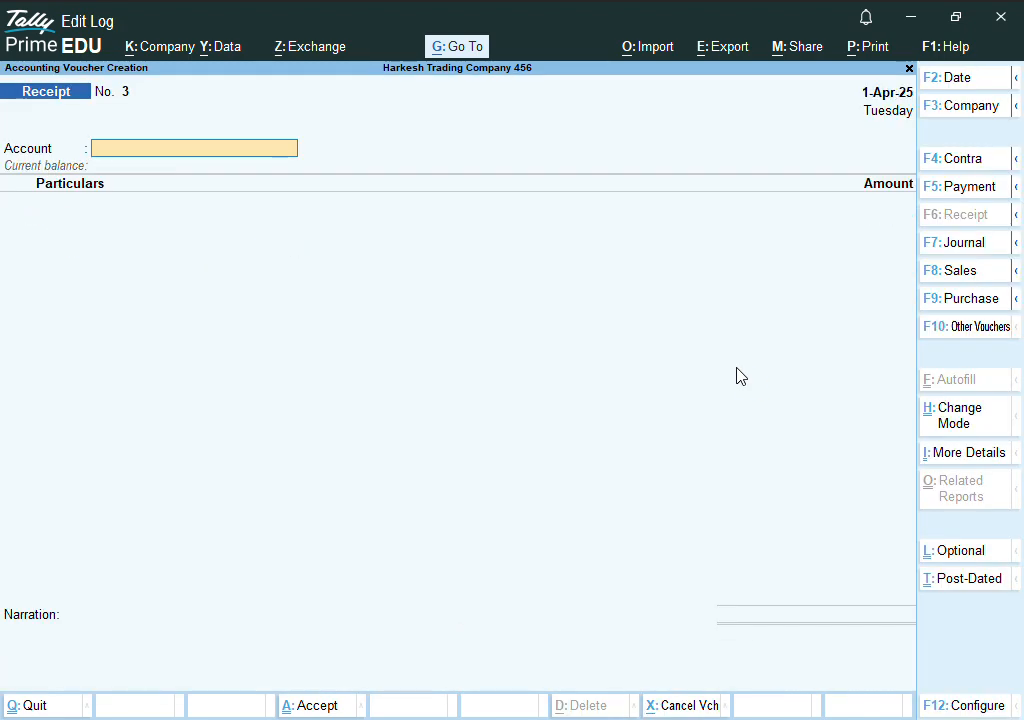
Step: Start a sales voucher for P K Trading Company, keeping the default dispatch and party details
key("F8")
key("Down")
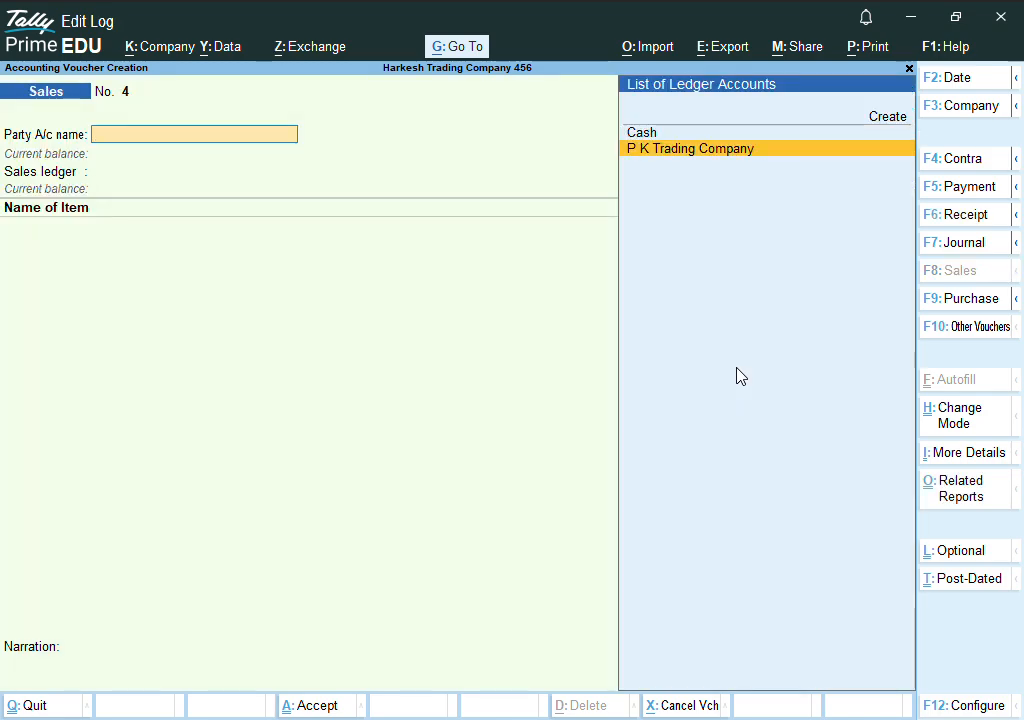
key("Return")
key("Return")
key("Return")
key("Return")
key("Return")
key("Return")
key("Return")
key("Return")
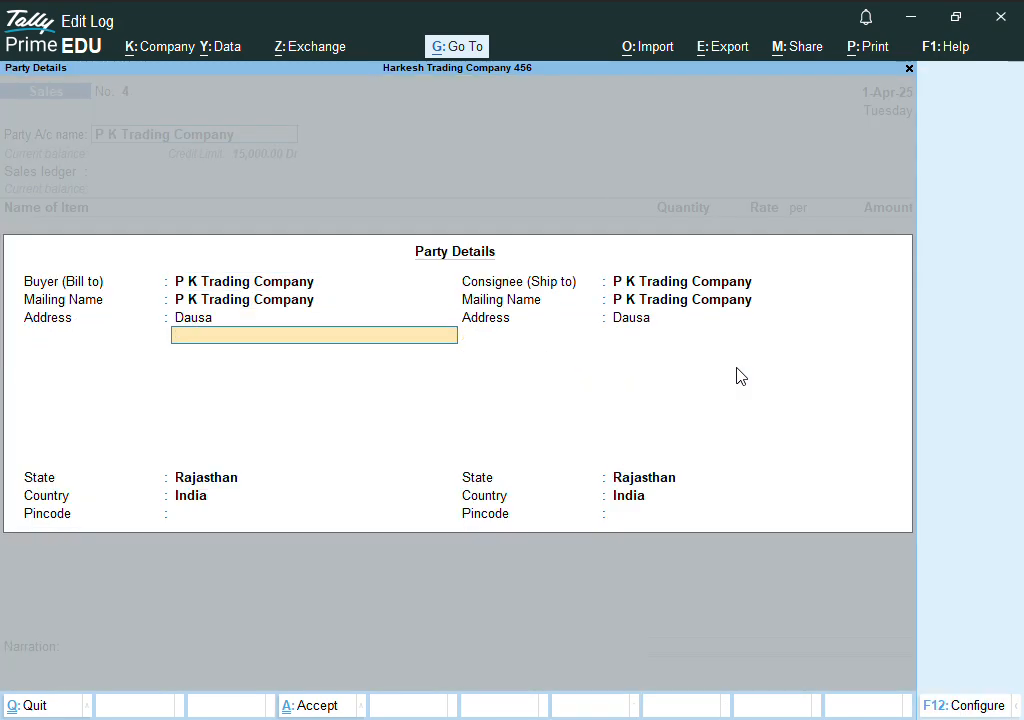
key("Return")
key("Return")
key("Return")
key("Return")
key("Return")
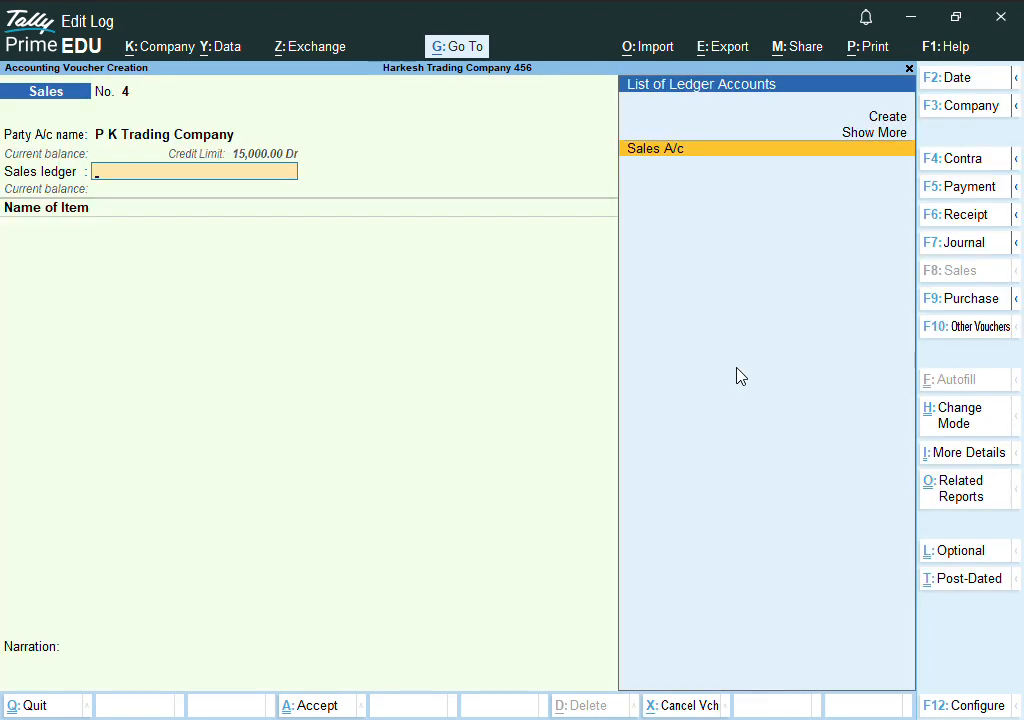
Step: Choose Sales A/c as the sales ledger and add 200 kg of RICE at 42 per kg
key("Return")
key("Return")
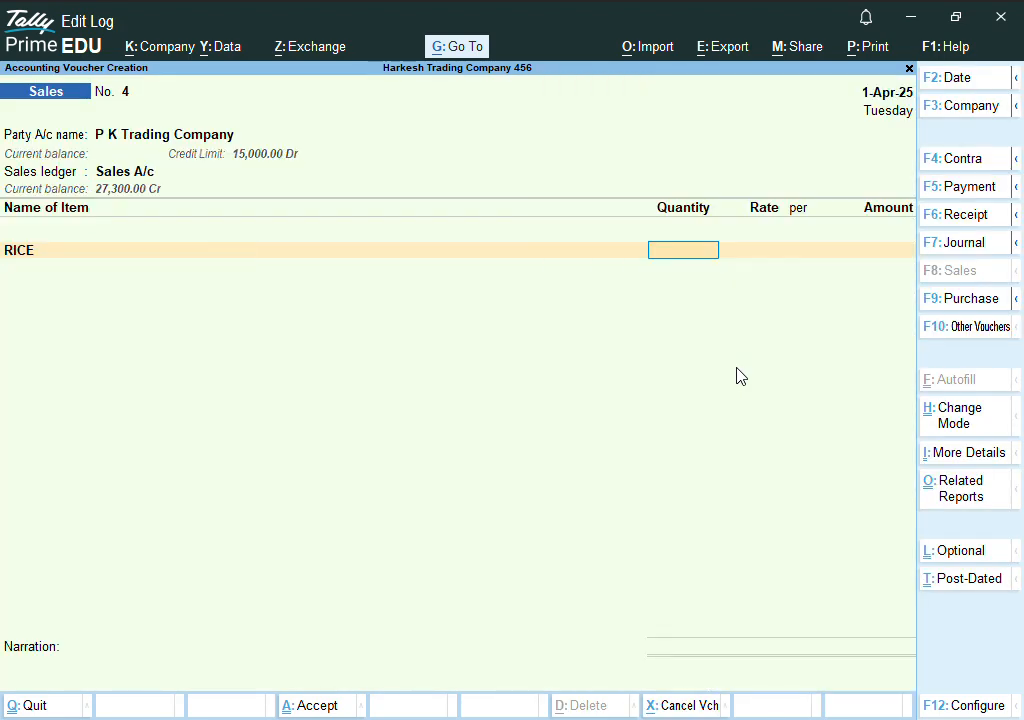
type("200")
key("Return")
key("Return")
key("Return")
key("Return")
key("Return")
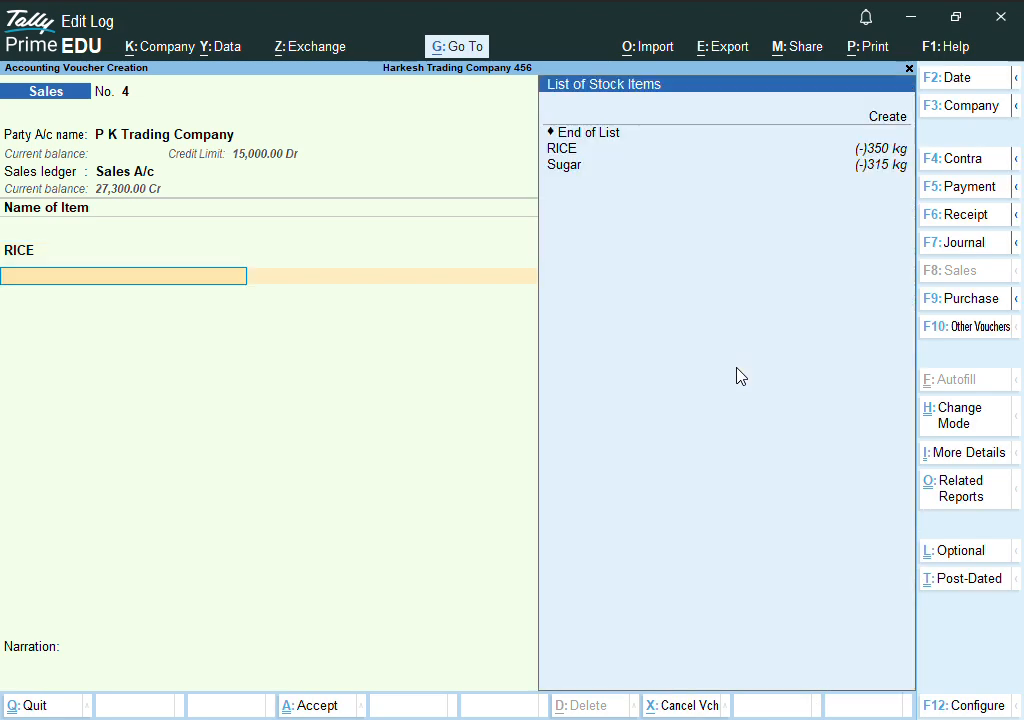
Step: Add 100 kg of Sugar at 40 per kg as the second item of the sales voucher
key("Down")
key("Down")
key("Return")
type("100")
key("Return")
key("Return")
key("Return")
key("Return")
key("Return")
key("Return")
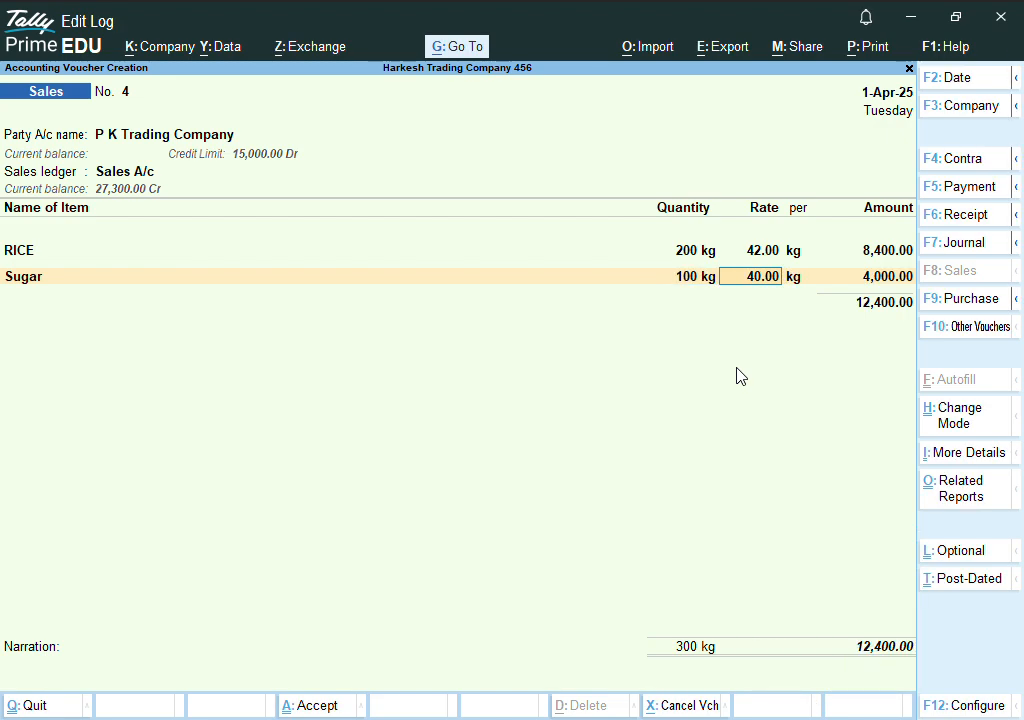
Step: Finish the item list, accept bill-wise New Ref 4 for 12,400 and save the sales voucher without a narration
key("Return")
key("Return")
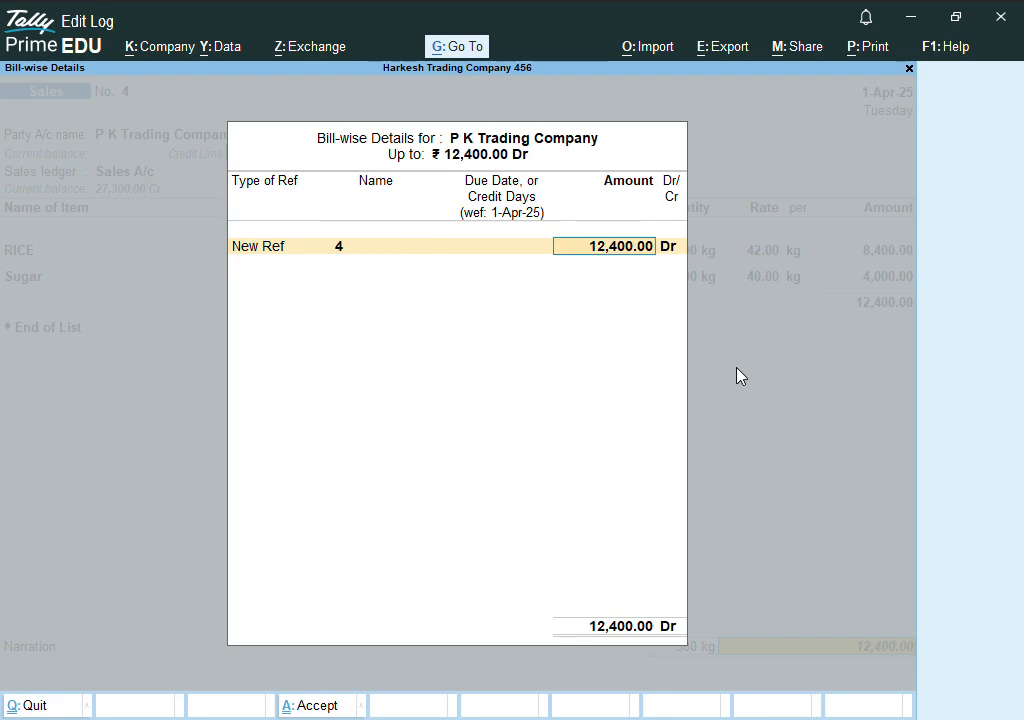
key("Return")
key("Return")
key("y")
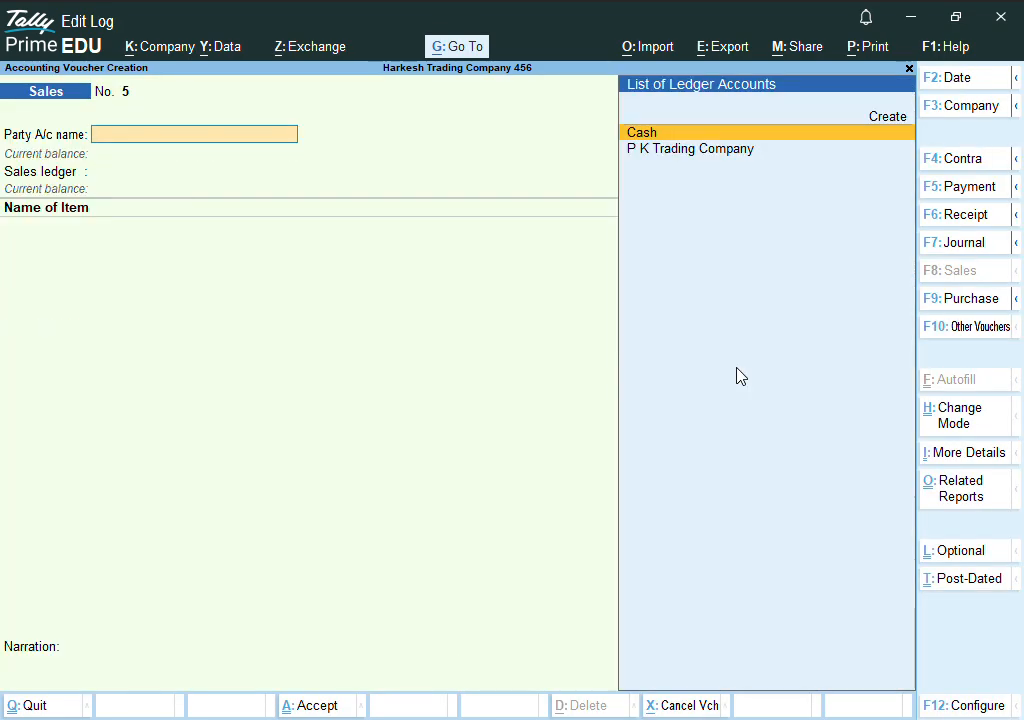
Step: Record a cash receipt of 12,400 from P K Trading Company and save it without a narration
key("F6")
key("Return")
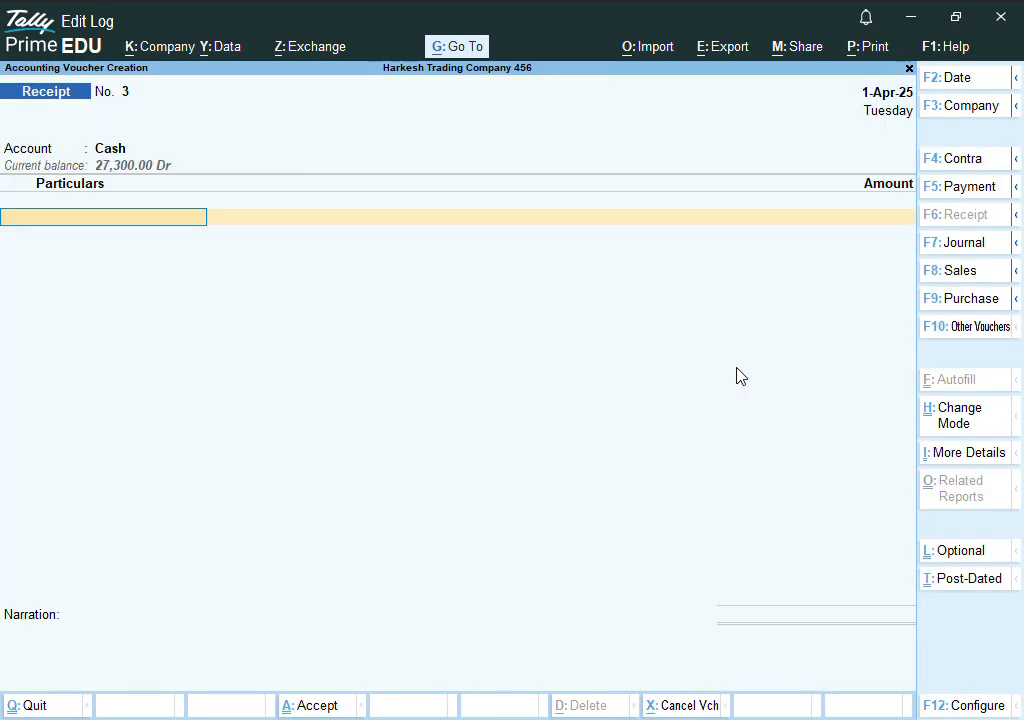
key("Down")
key("Return")
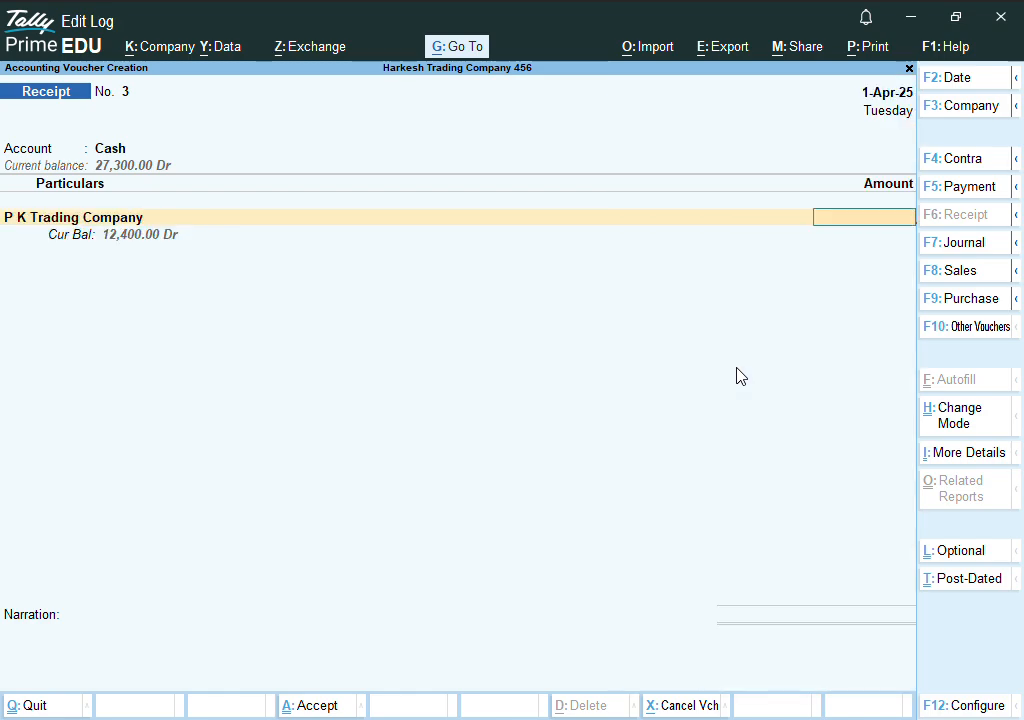
type("12,400")
key("Return")
key("Return")
key("Return")
key("Return")
key("Return")
key("Return")
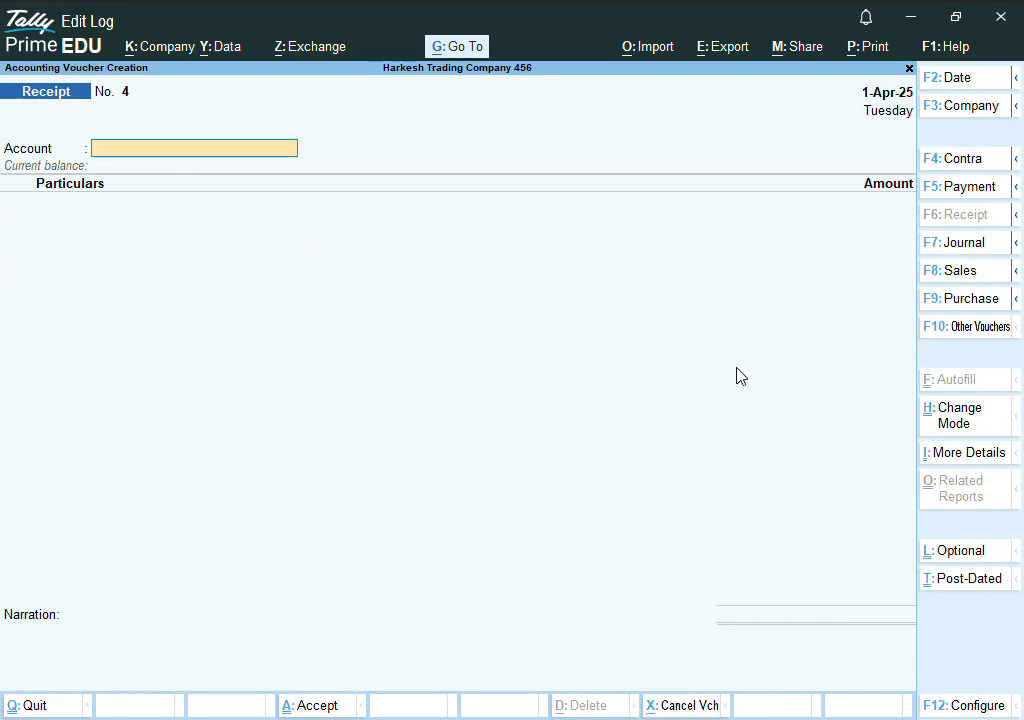
Step: Leave voucher entry and open the company's Balance Sheet
key("Escape")
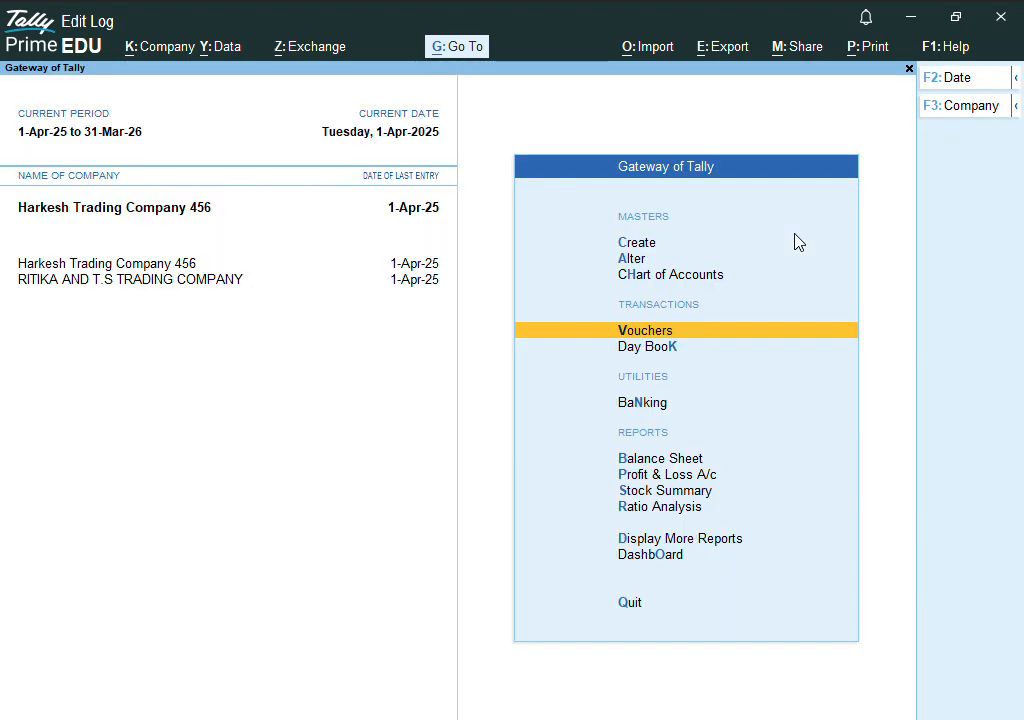
key("Escape")
key("Escape")
key("Down")
key("Down")
key("Down")
key("Down")
key("Down")
key("Down")
key("Down")
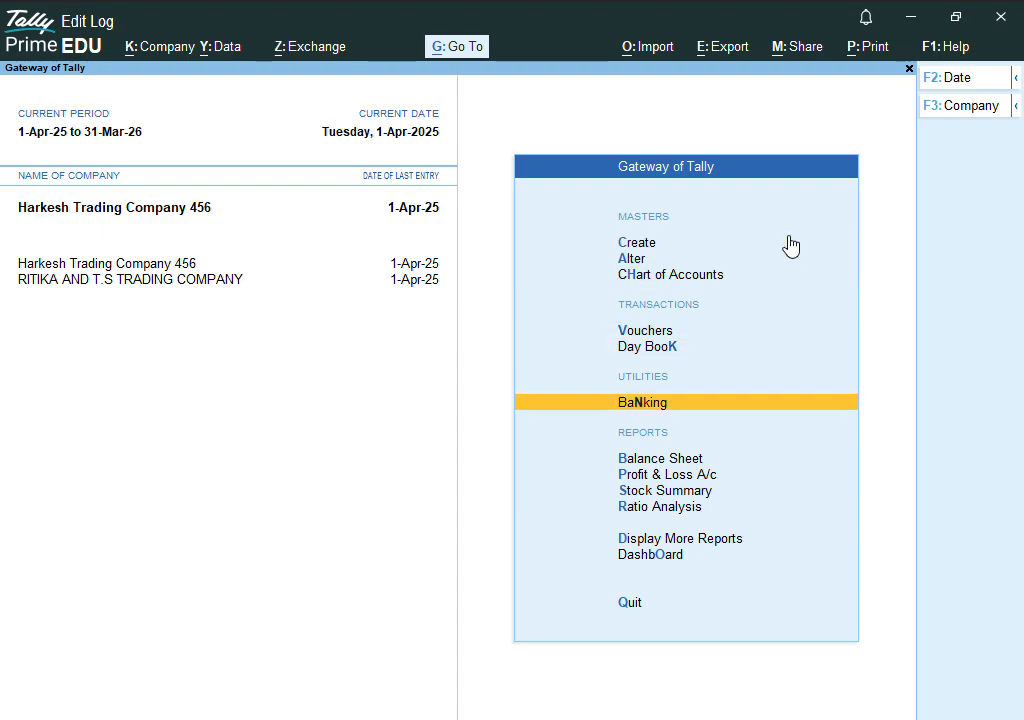
key("Up")
key("Return")
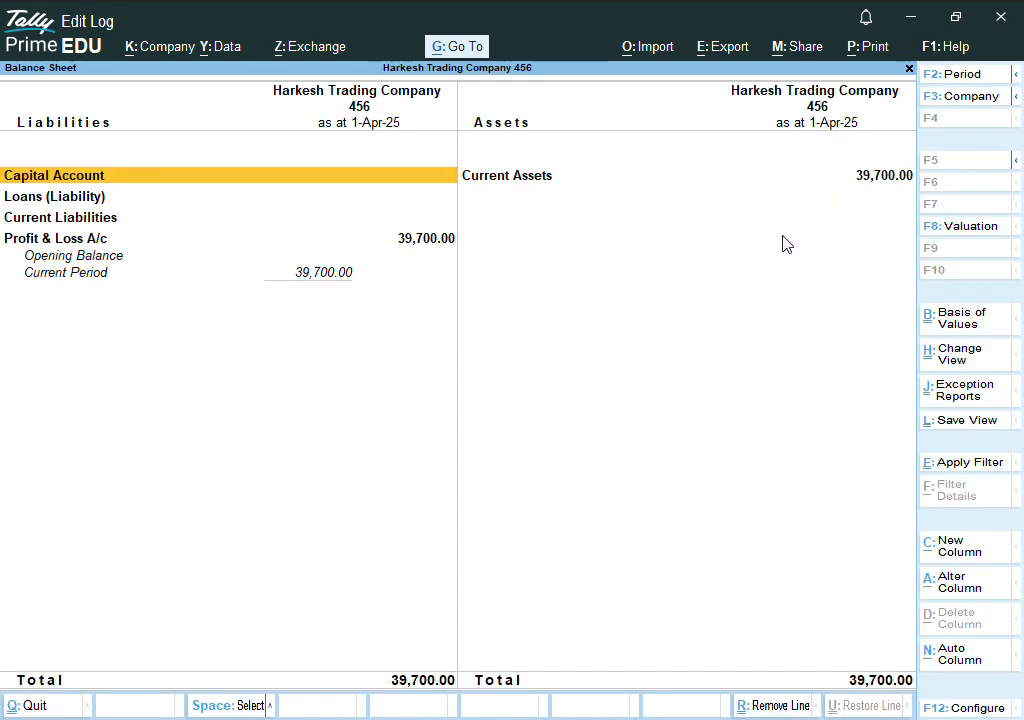
Step: Check the Sundry Debtors group under Current Assets in the Balance Sheet
key("Right")
key("Down")
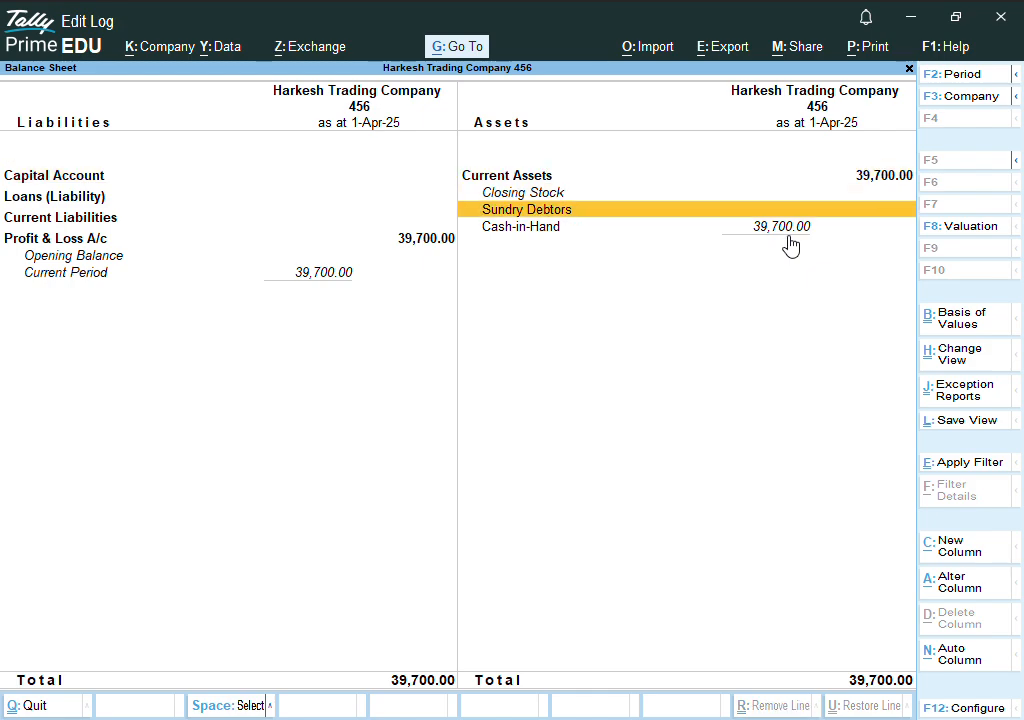
key("Return")
key("Escape")
key("Down")
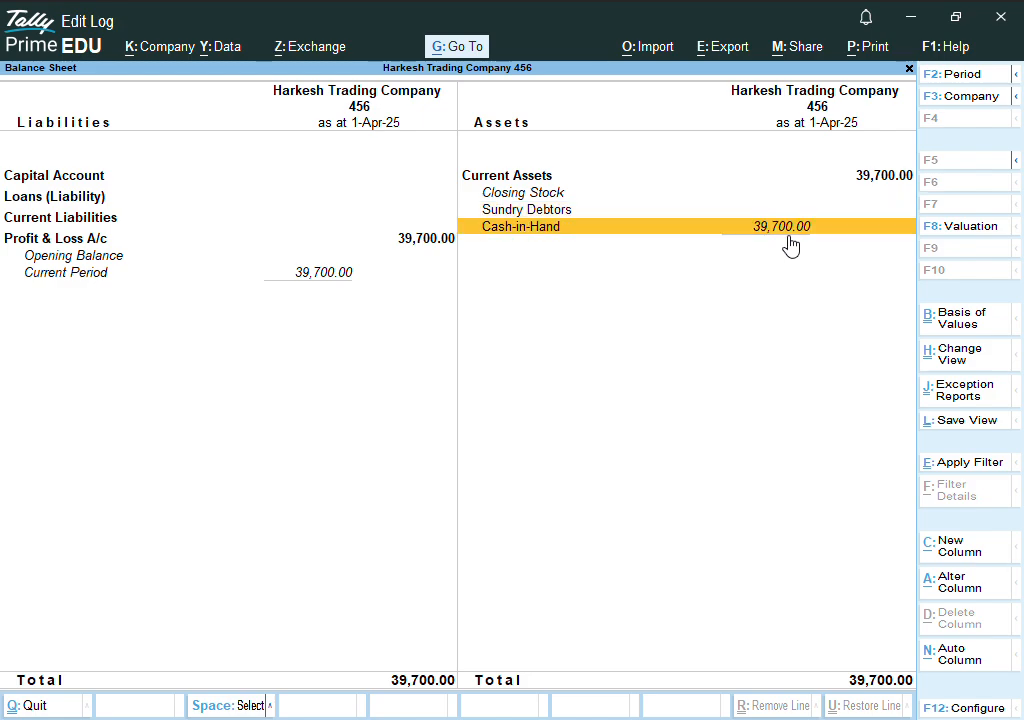
Step: Drill down from Cash-in-Hand to the Cash ledger's vouchers, review the receipts and return to the Gateway of Tally
key("Return")
key("Return")
key("Return")
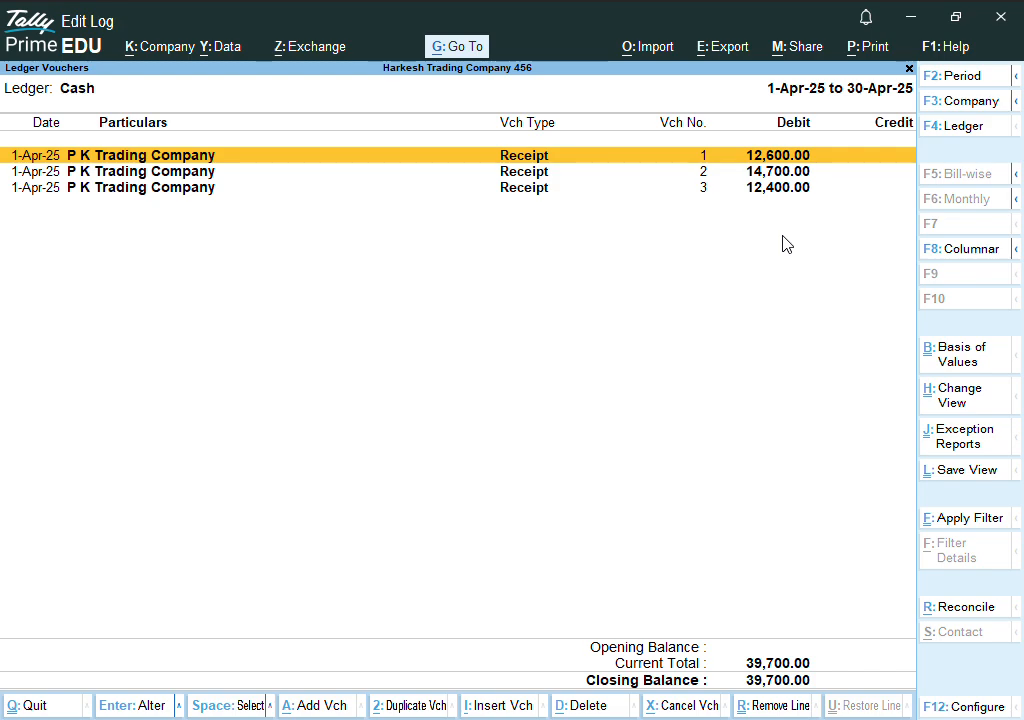
key("Escape")
key("Escape")
key("Escape")
key("Escape")
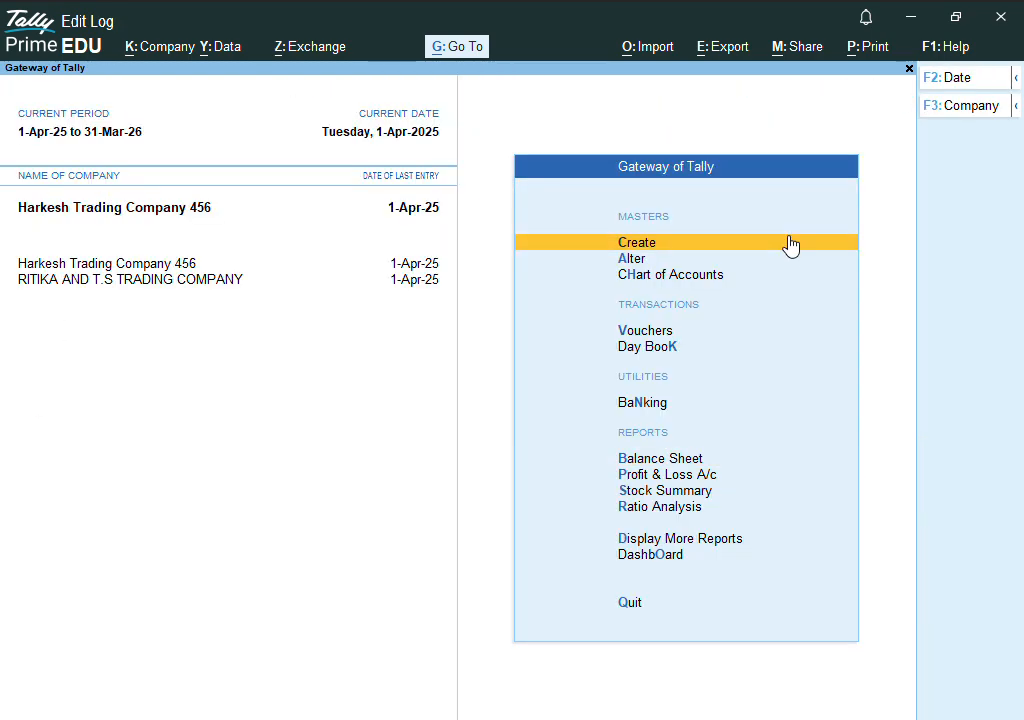
Step: Review the company's Profit & Loss A/c and return to the Gateway of Tally
key("Down")
key("Down")
key("Down")
key("Down")
key("Down")
key("Down")
key("Down")
key("Return")
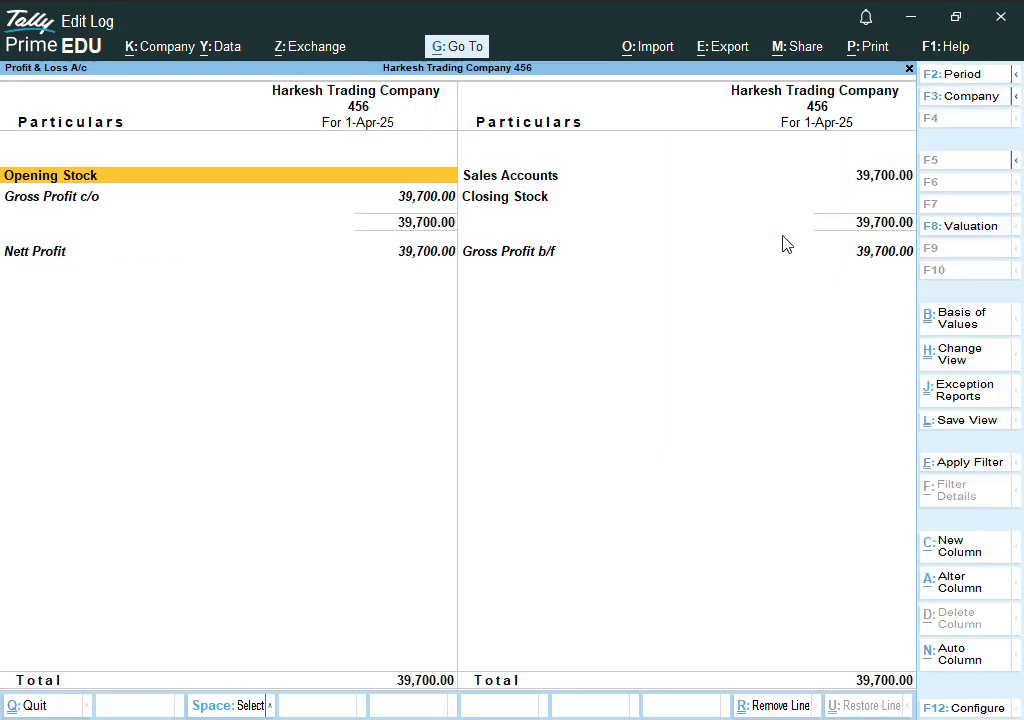
key("alt+F5")
key("Escape")
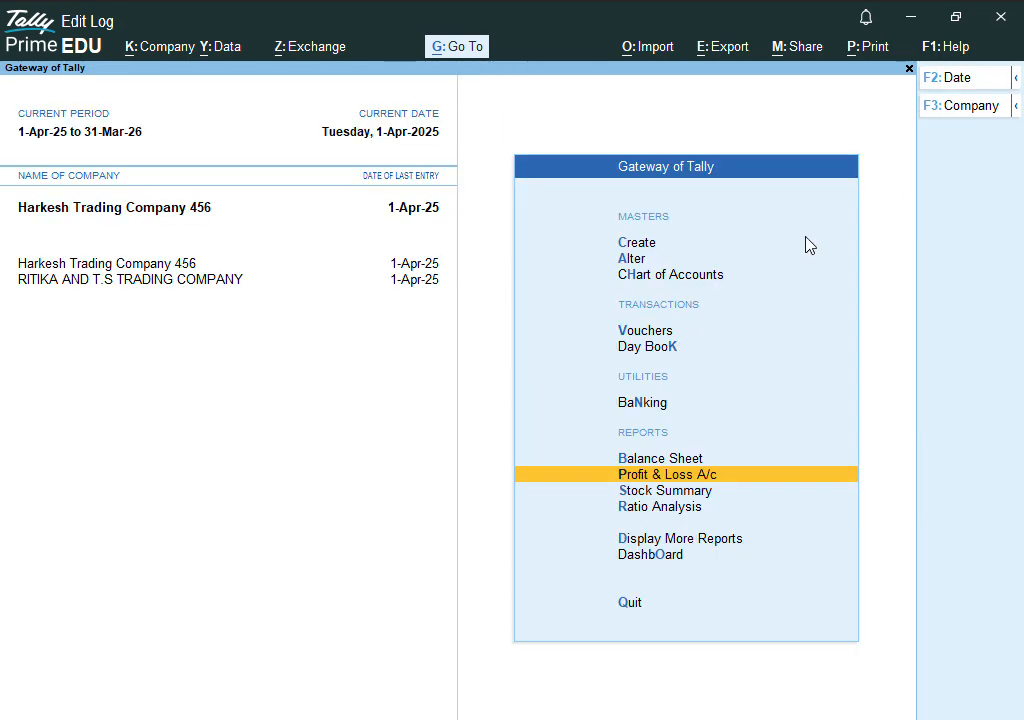